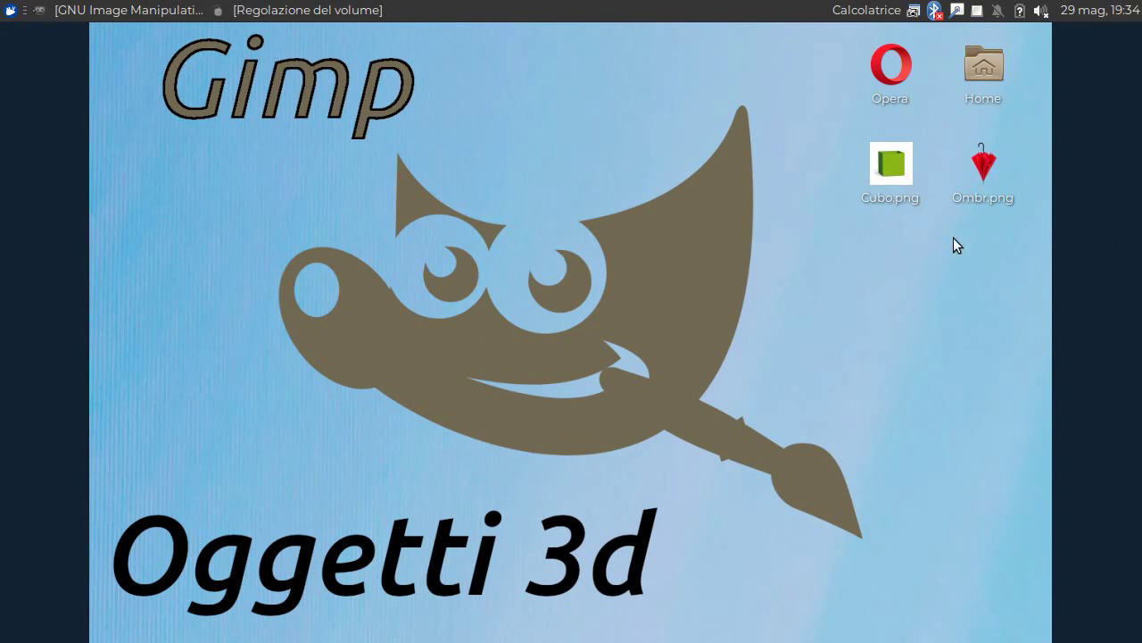
- Preview Cubo.png and then Ombr.png in the image viewer, closing it after each
double_click(893, 170)
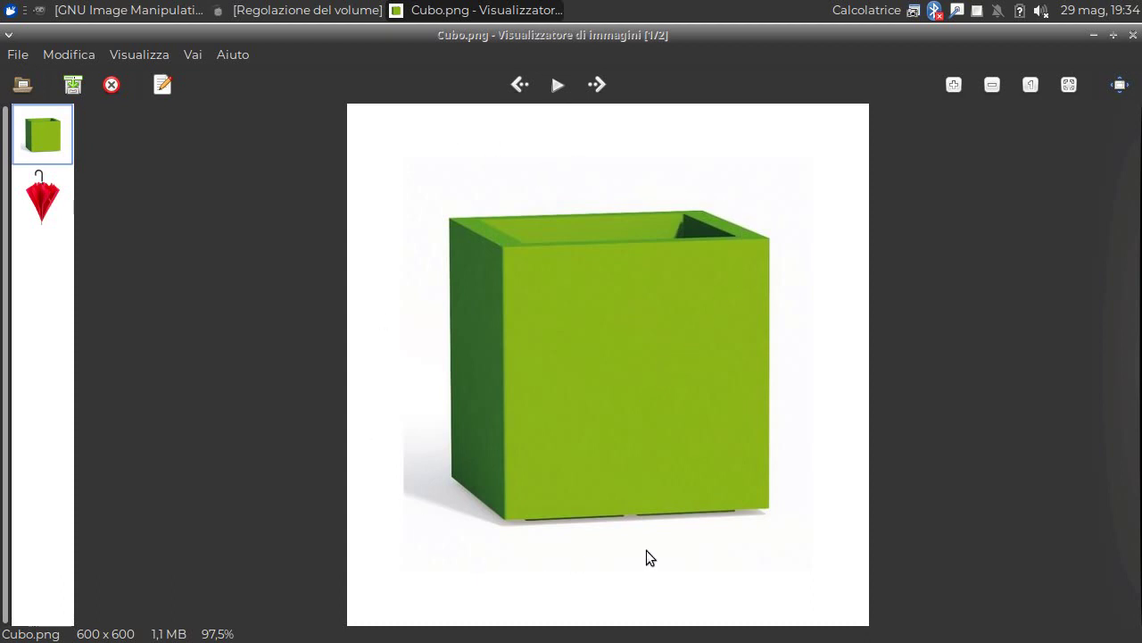
click(1133, 35)
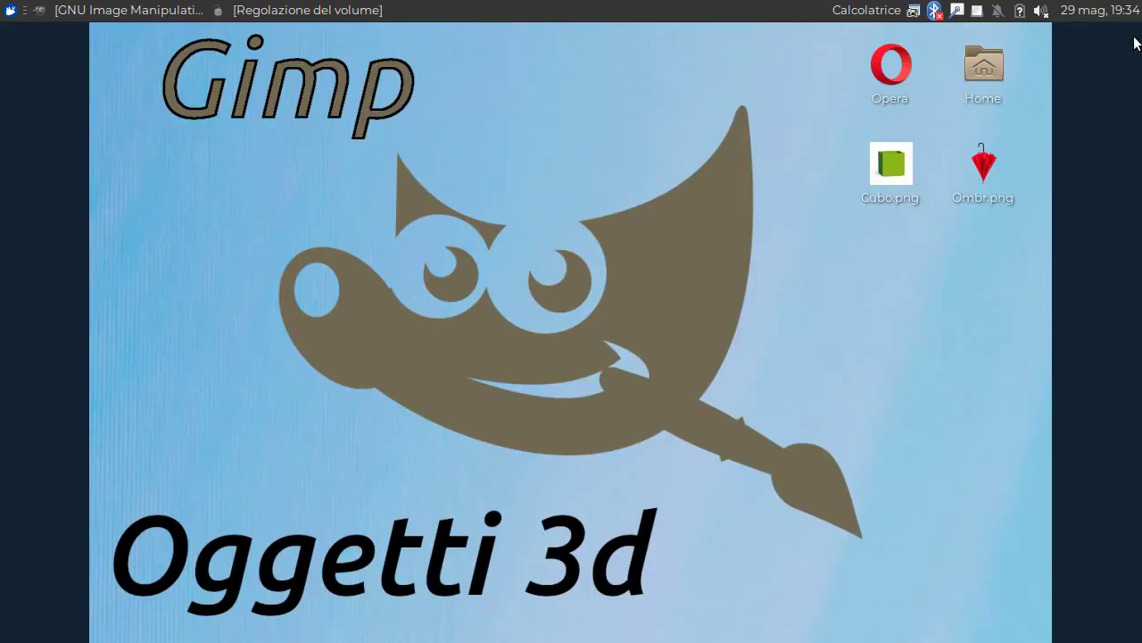
double_click(991, 167)
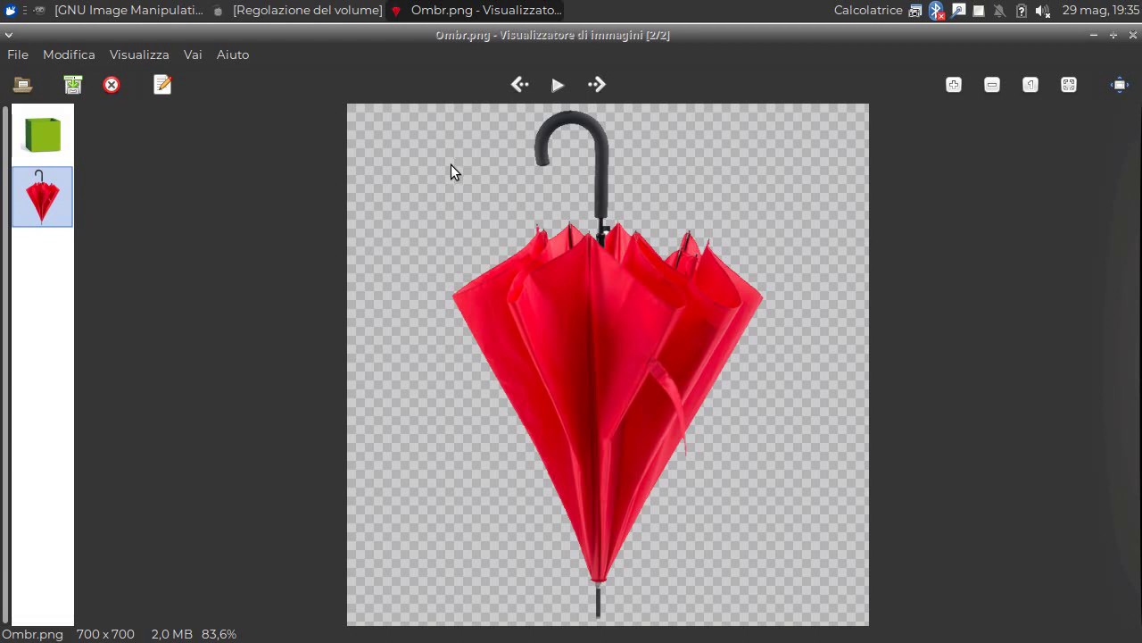
click(1132, 35)
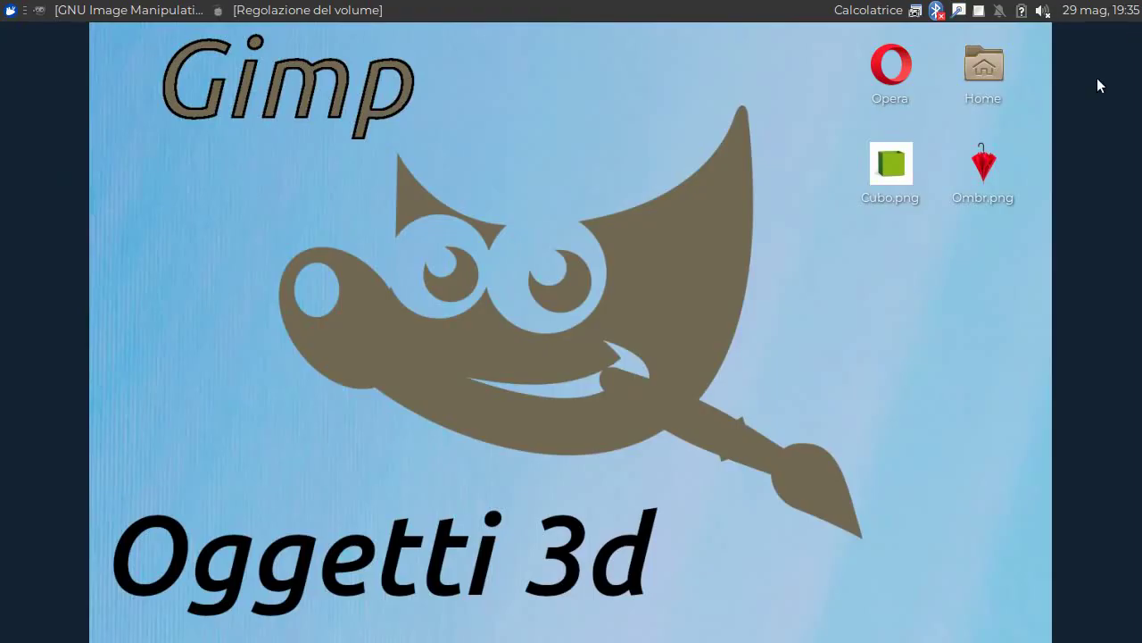
- Open Cubo.png from Scrivania in GIMP as the 600 x 600 working image
click(125, 16)
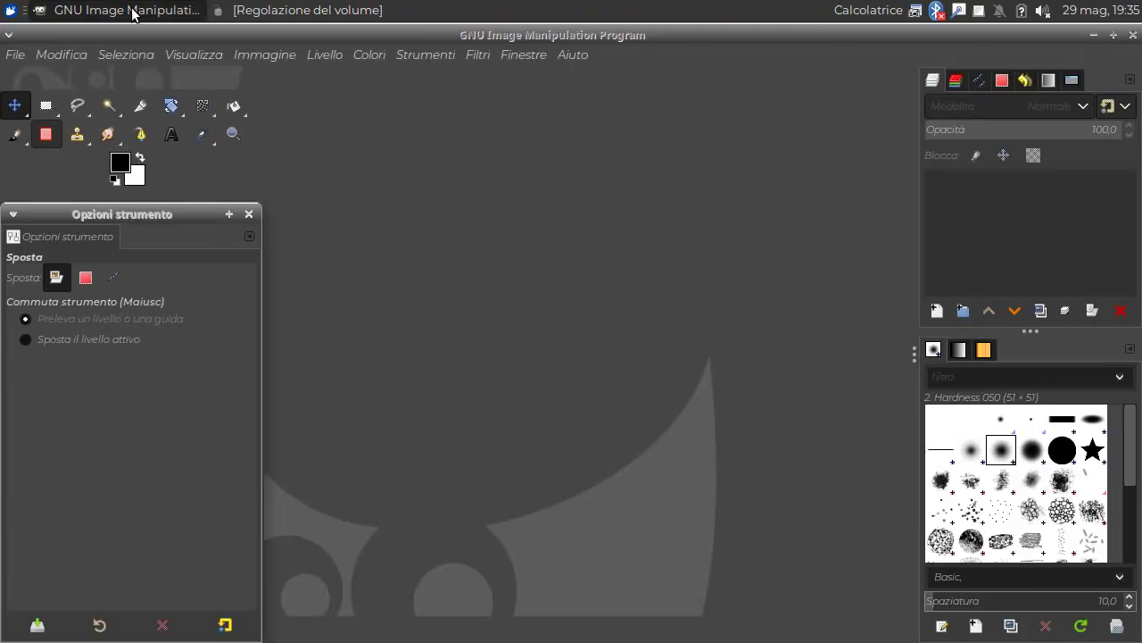
click(22, 56)
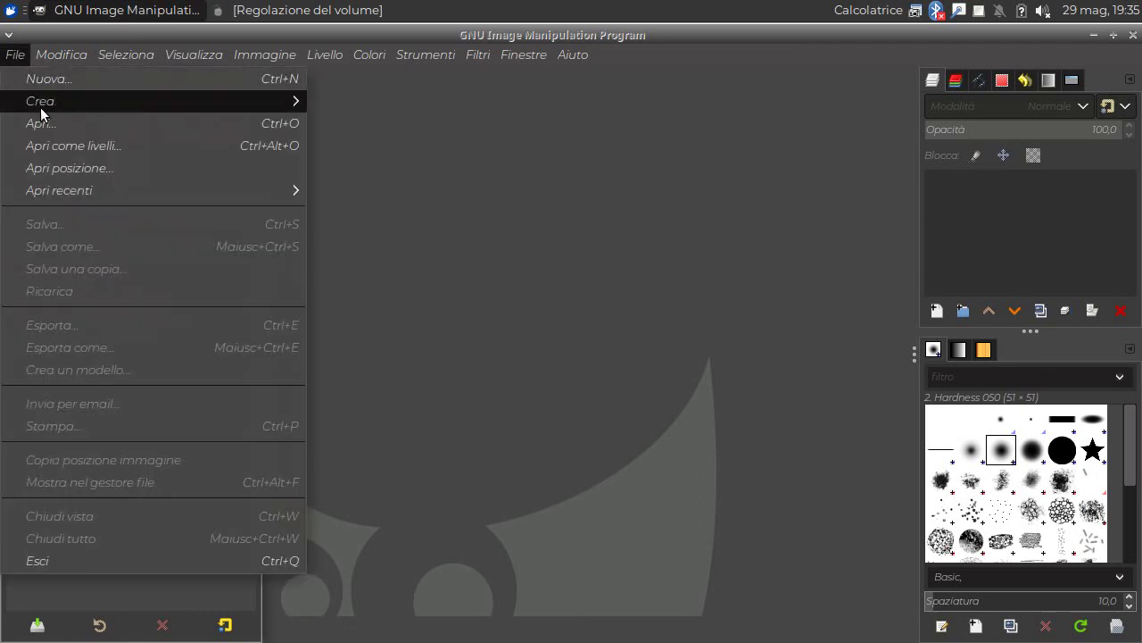
click(40, 124)
click(339, 128)
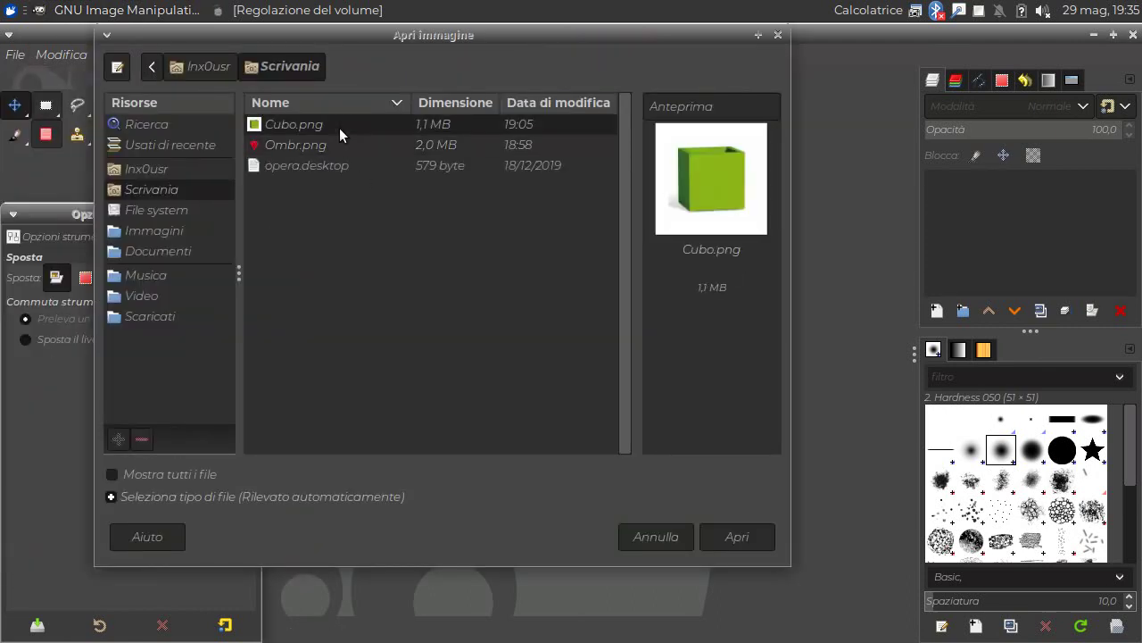
click(744, 538)
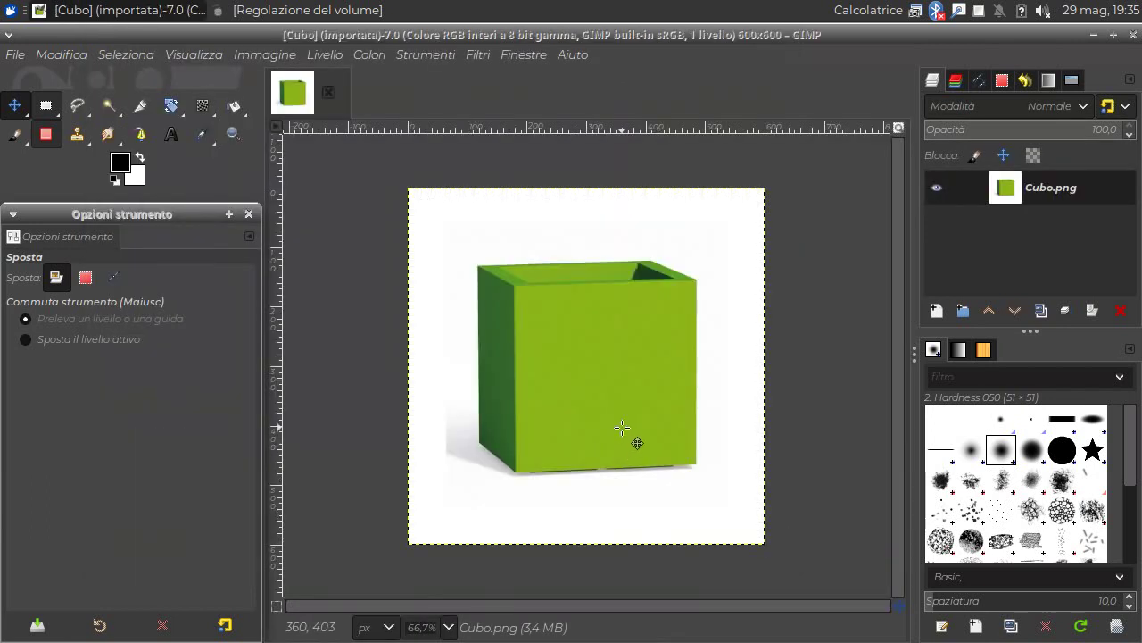
scroll(622, 434, up, 1)
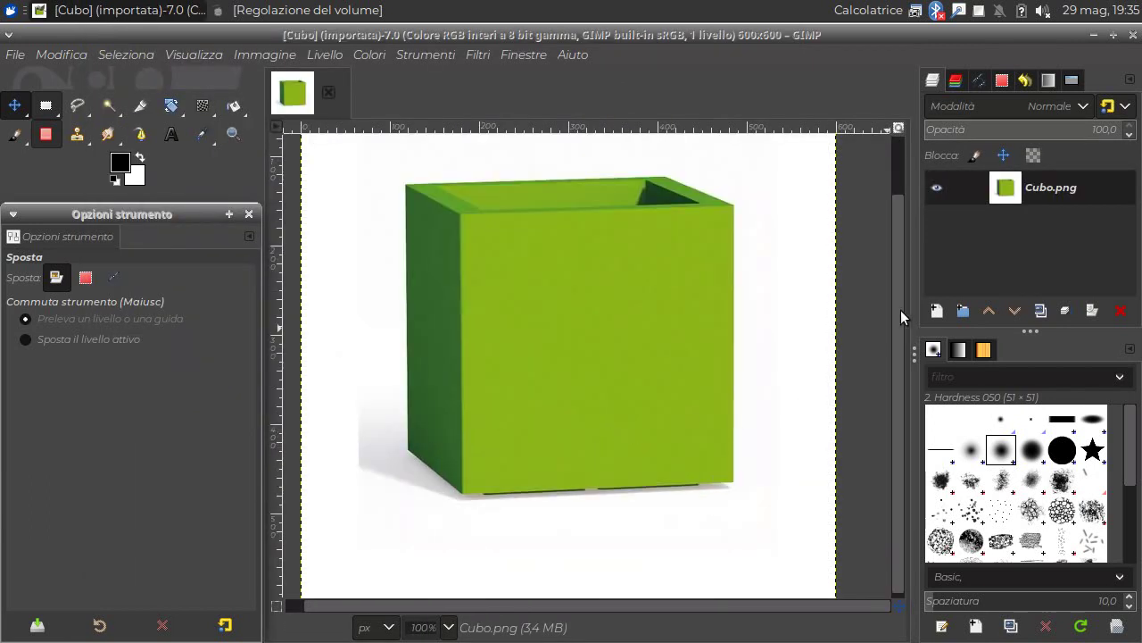
mouse_move(899, 306)
mouse_down()
mouse_move(903, 272)
mouse_move(920, 262)
mouse_up()
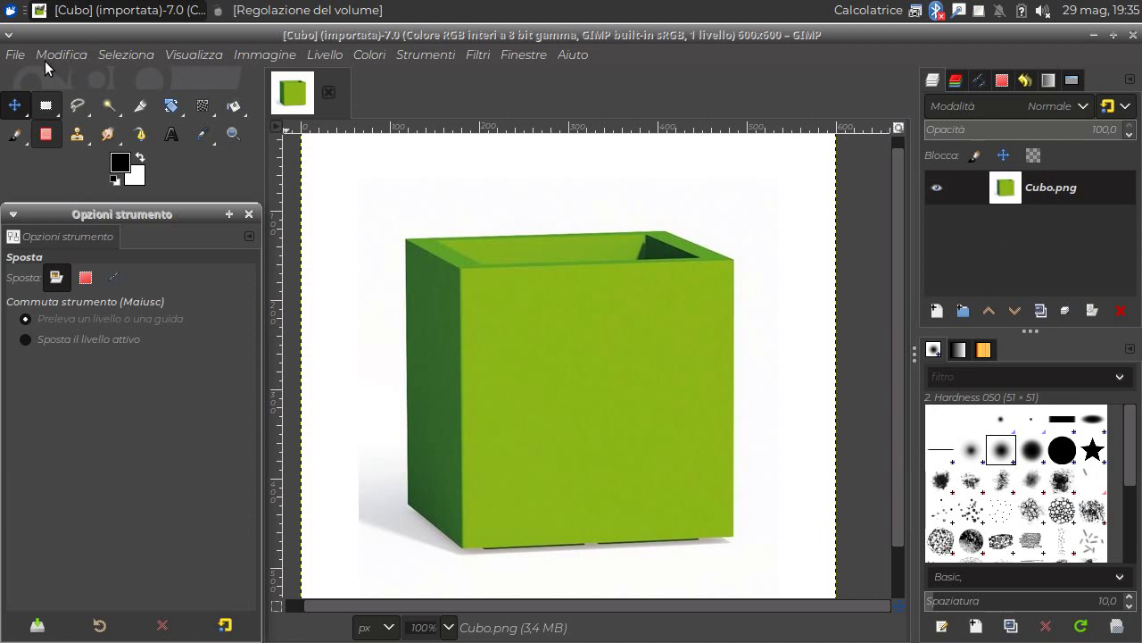
- Import Ombr.png with Apri come livelli as a layer above Cubo.png
click(17, 56)
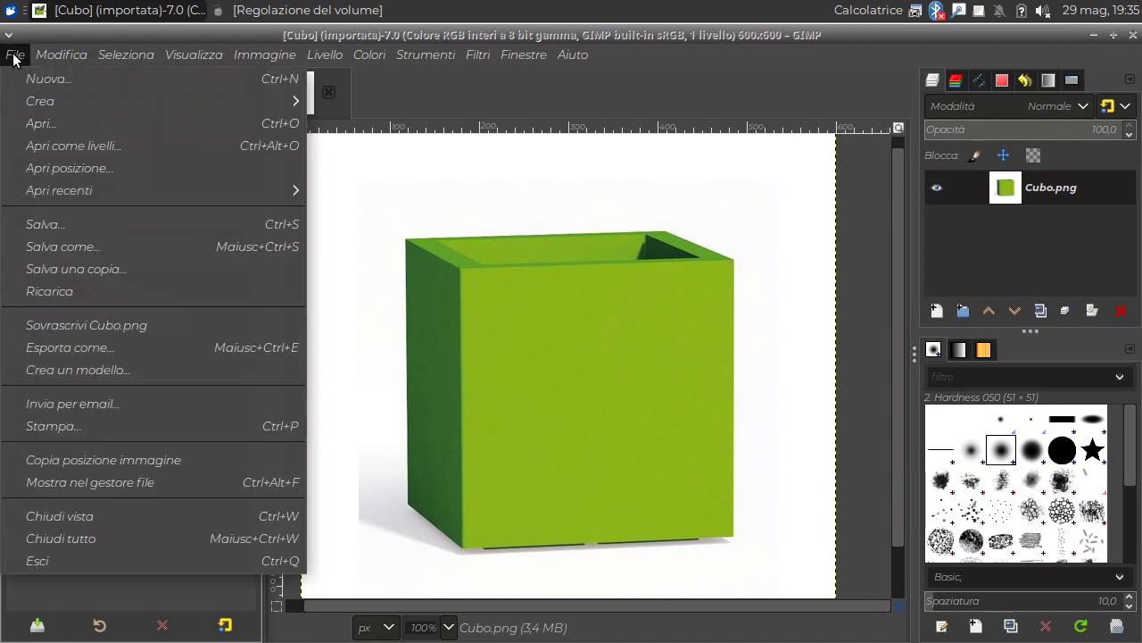
click(42, 146)
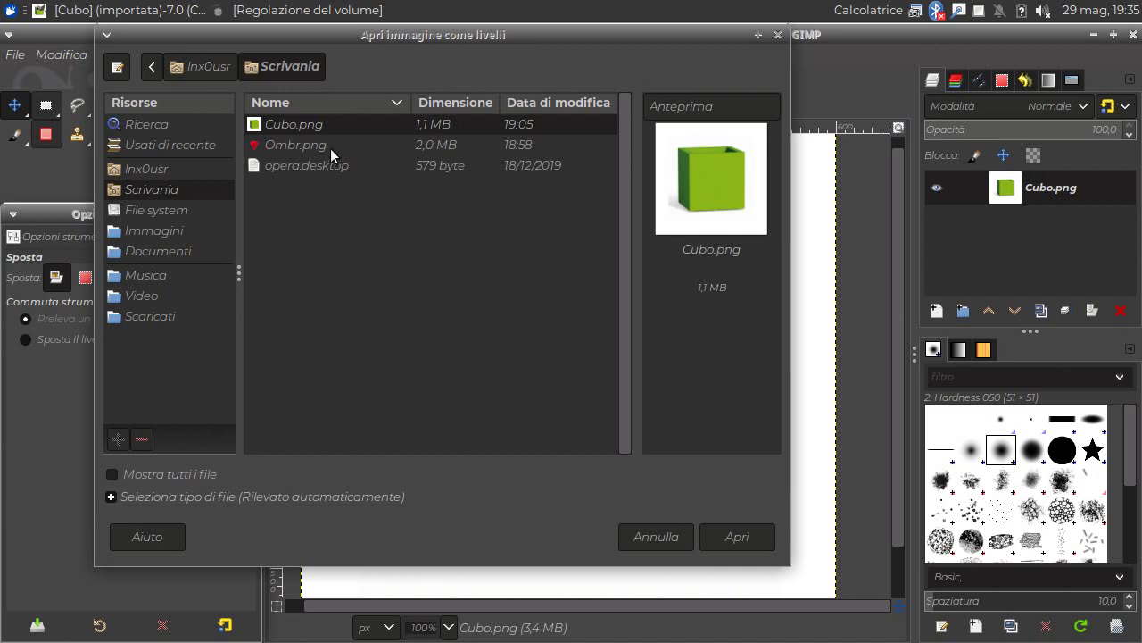
click(311, 149)
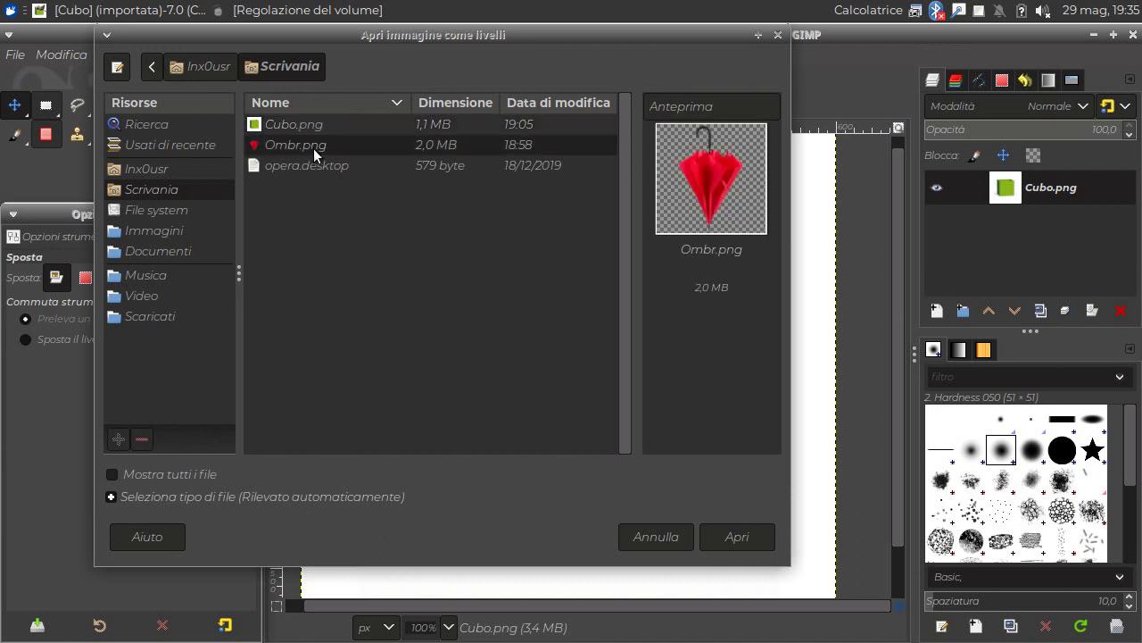
click(737, 537)
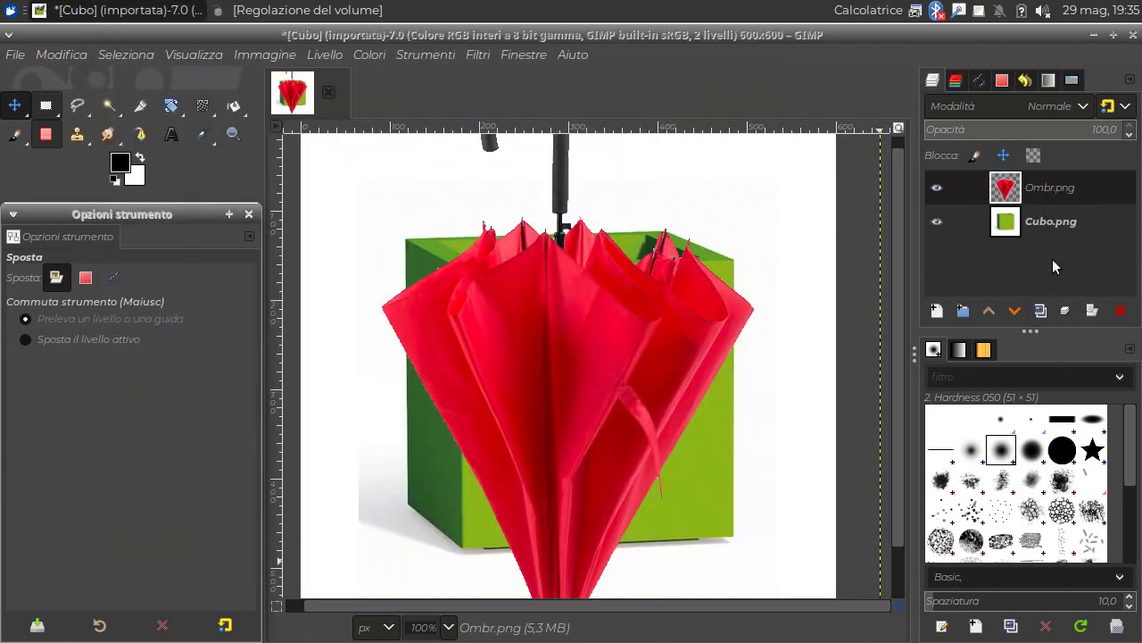
- Hide the Cubo.png layer and scale the Ombr.png layer to 50 percent, 350 x 350 pixels
click(937, 221)
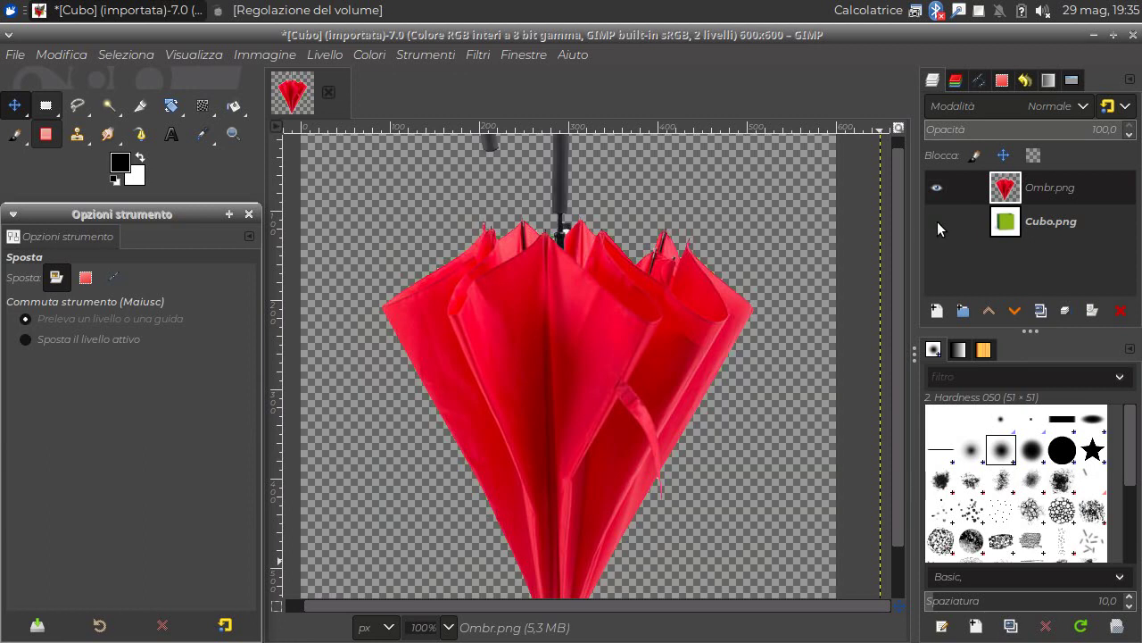
click(320, 54)
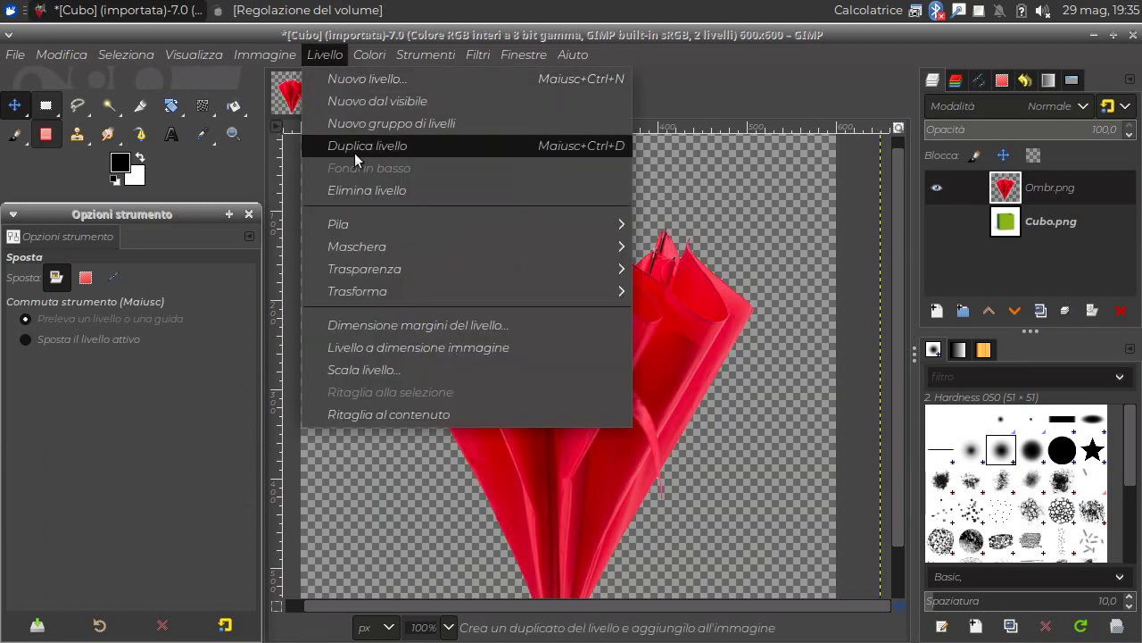
click(374, 368)
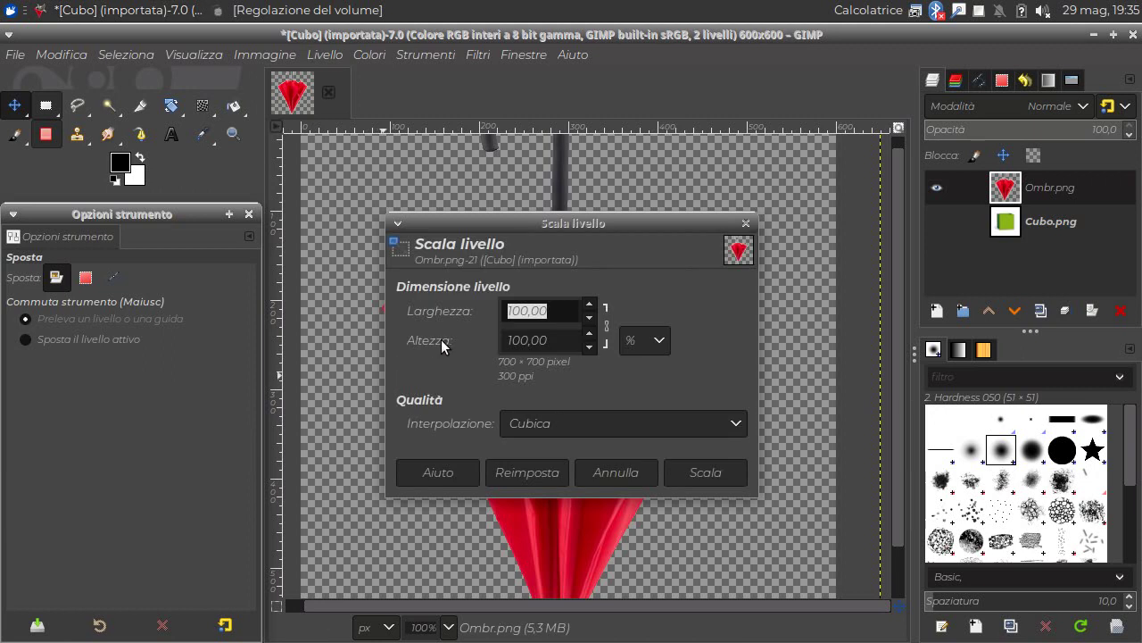
click(659, 340)
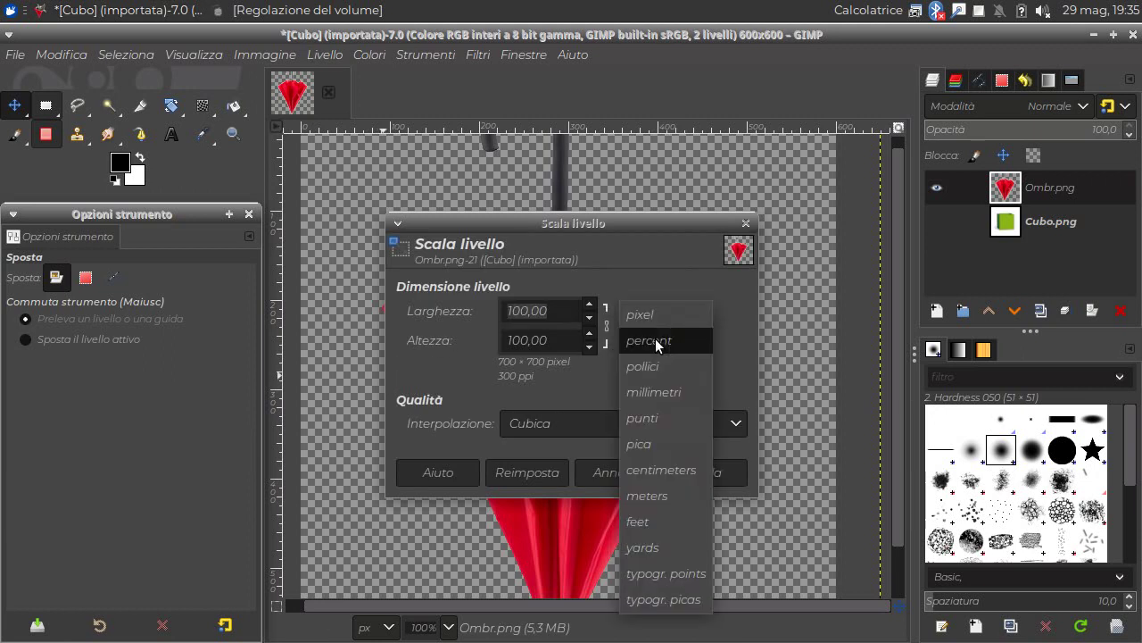
click(656, 342)
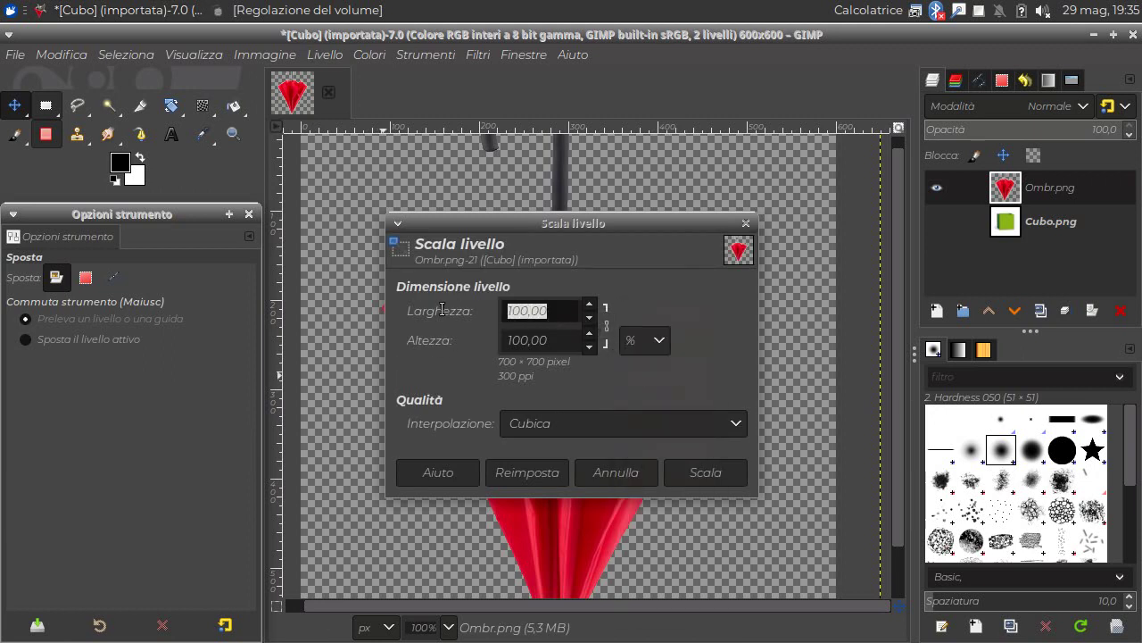
text(50)
key(Tab)
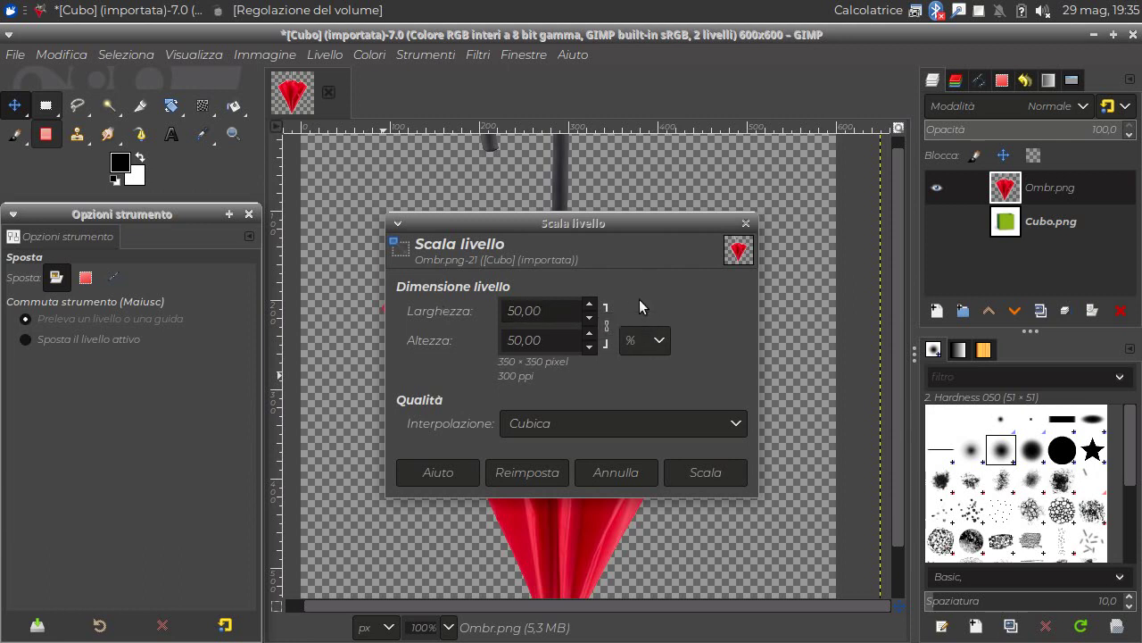
click(695, 477)
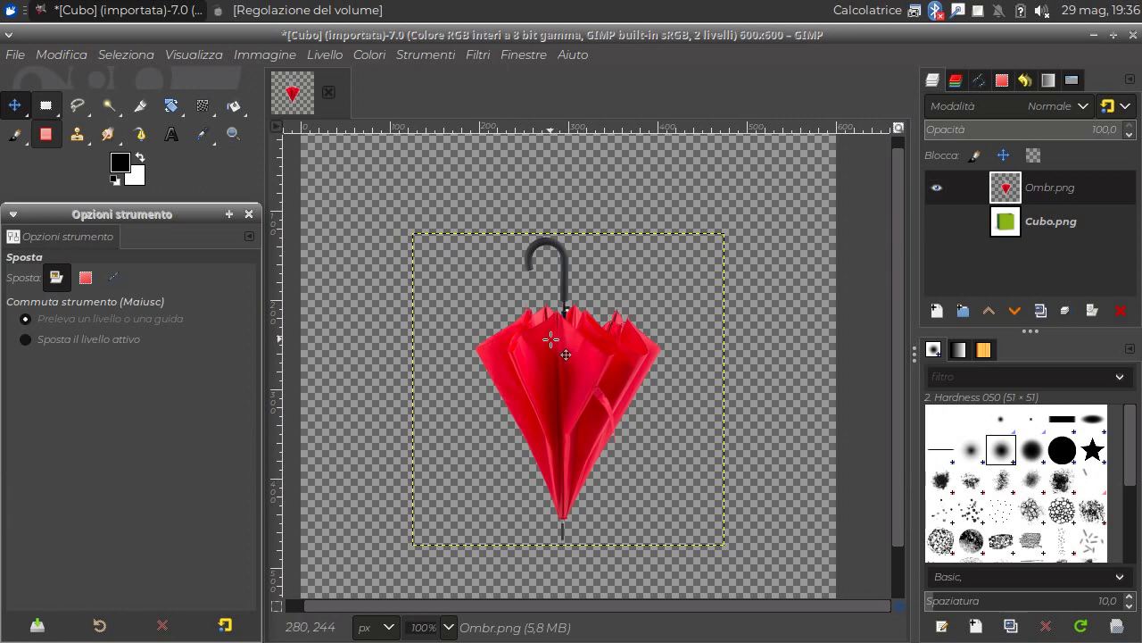
- Rotate the umbrella about -17.87° around its tip, then show the Cubo.png layer
click(175, 111)
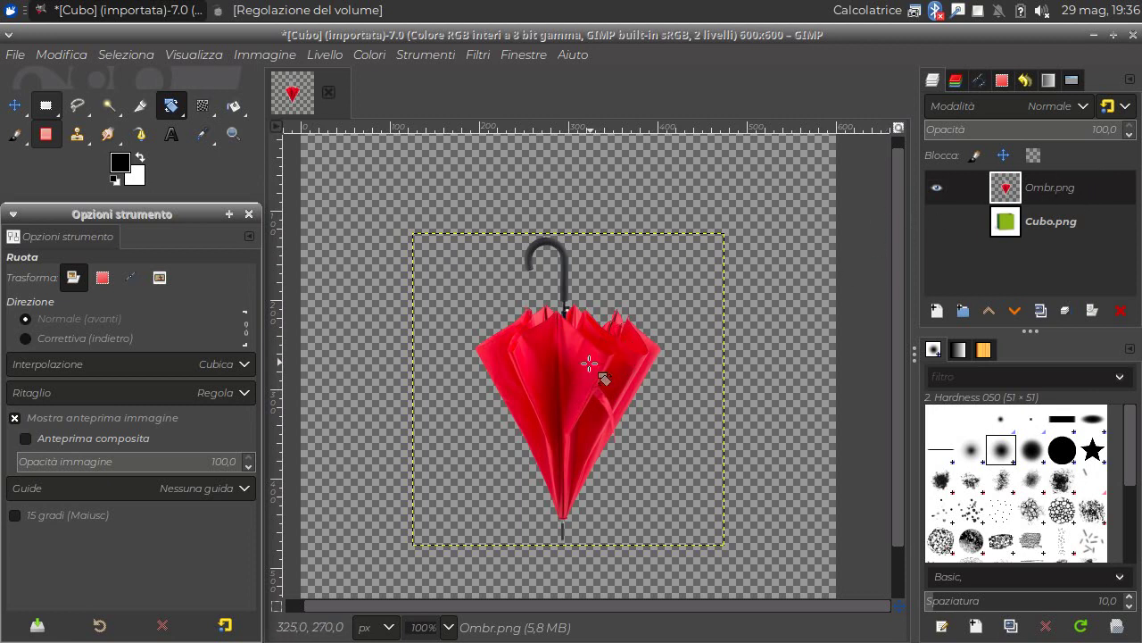
click(568, 390)
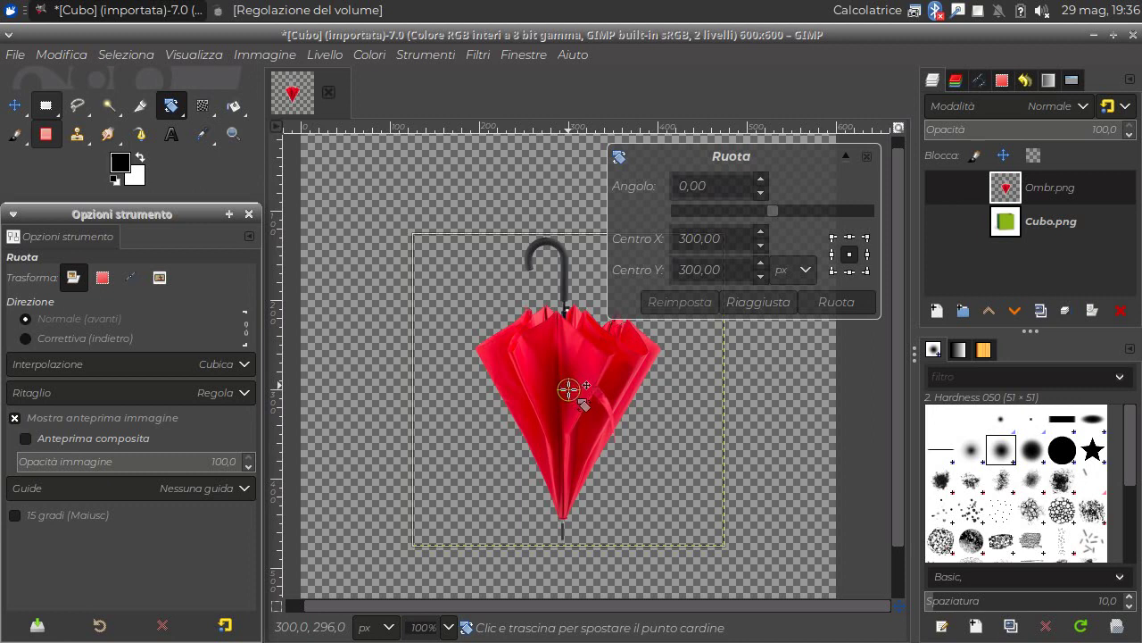
drag(566, 389, 562, 506)
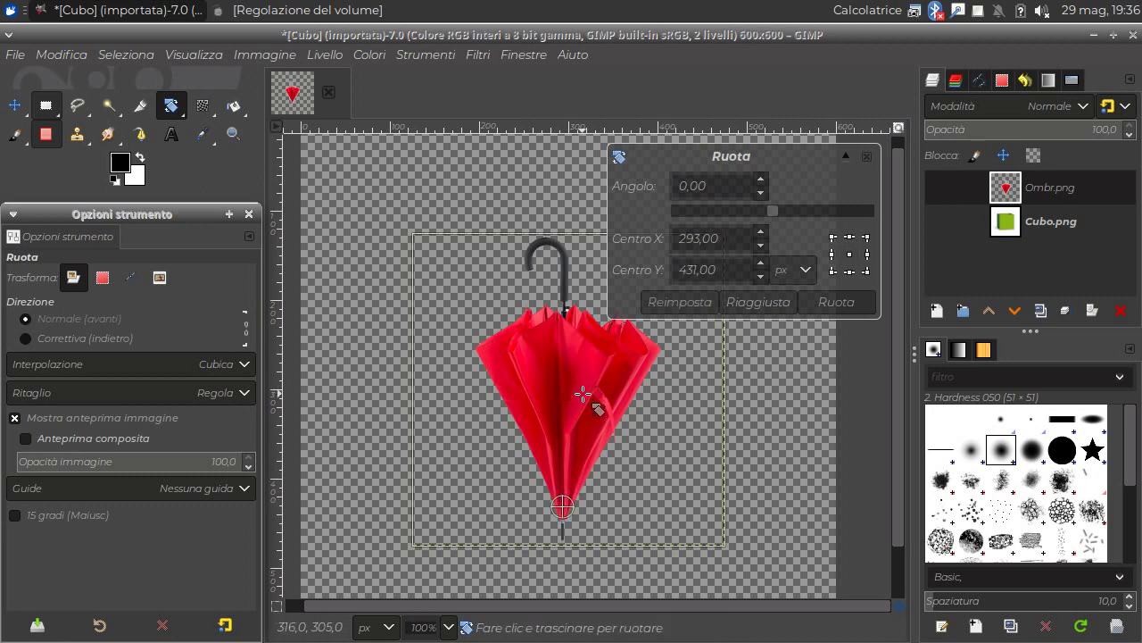
drag(575, 376, 534, 372)
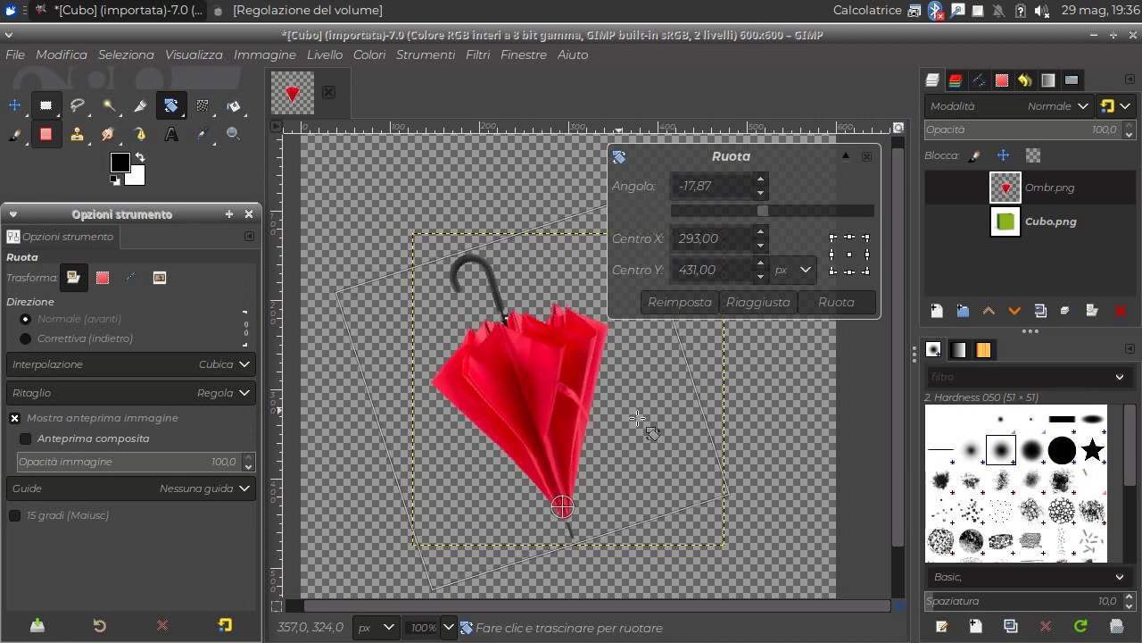
click(836, 301)
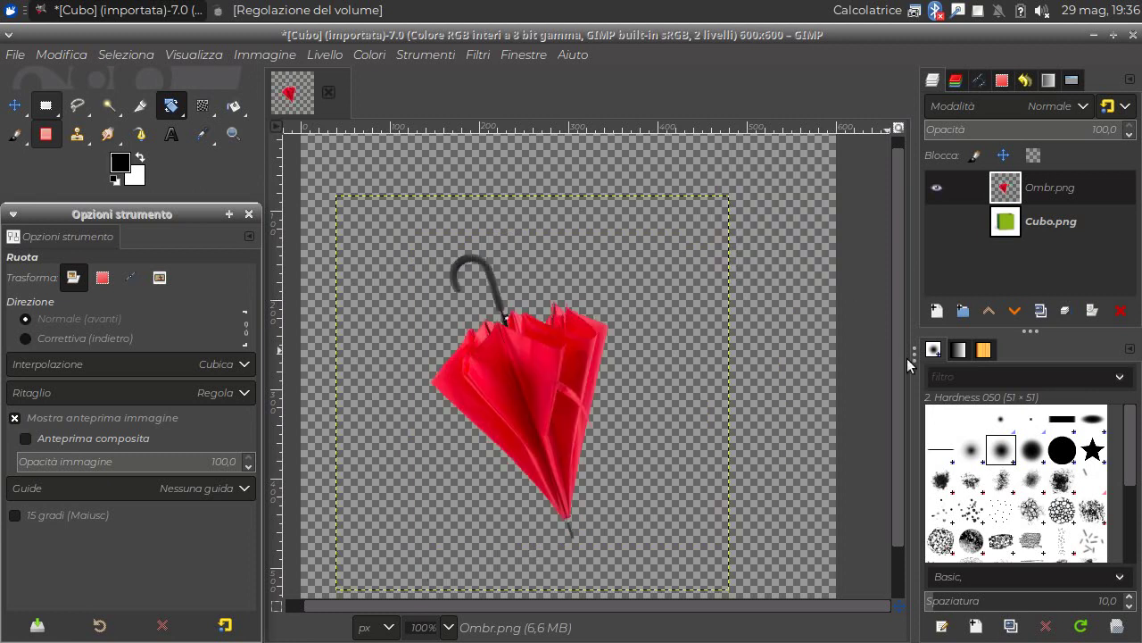
click(937, 222)
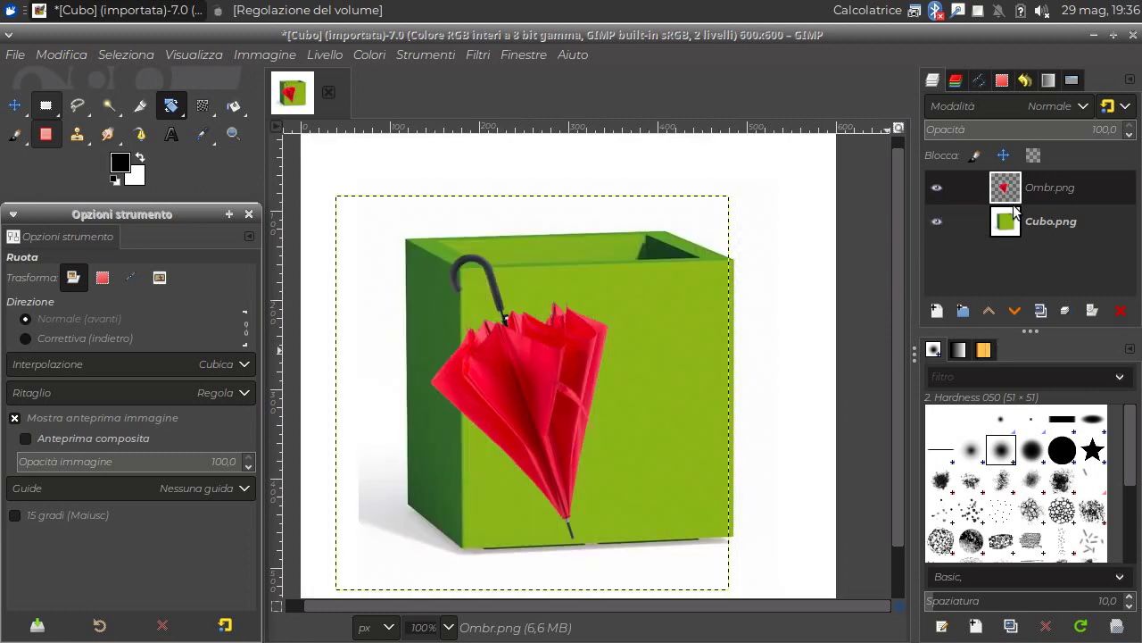
- Move the umbrella up-right over the cube, keep Ombr.png above Cubo.png, then hide Ombr.png
click(14, 106)
mouse_move(509, 380)
mouse_down()
mouse_move(537, 268)
mouse_move(549, 406)
mouse_move(547, 367)
mouse_up()
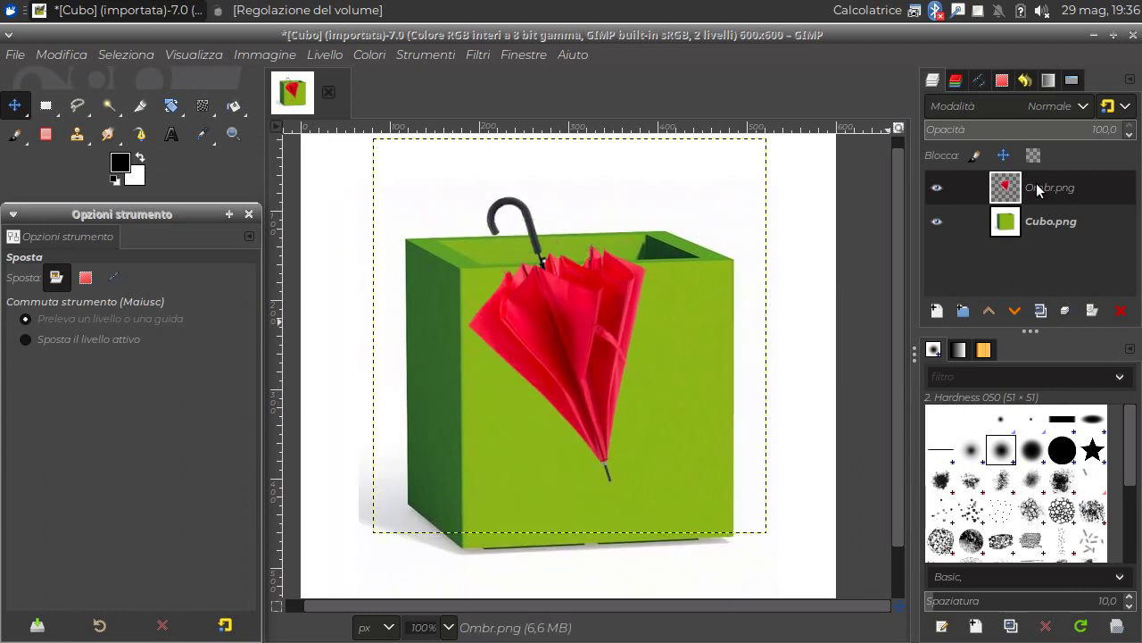
mouse_move(1036, 183)
mouse_down()
mouse_move(1017, 202)
mouse_move(1019, 235)
mouse_up()
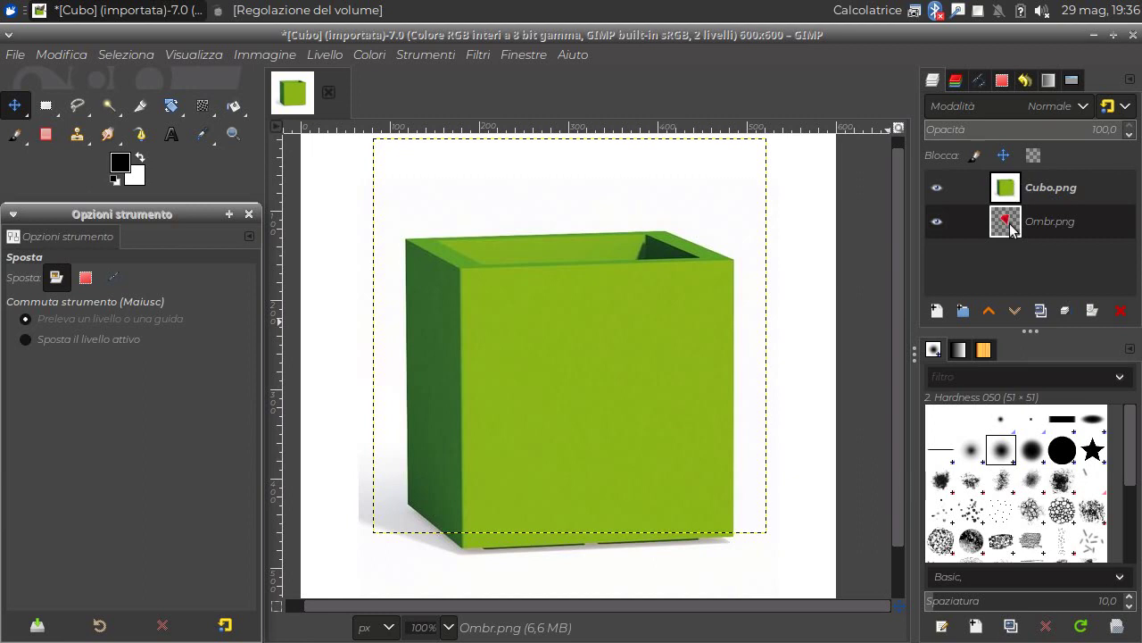
drag(1012, 225, 1018, 196)
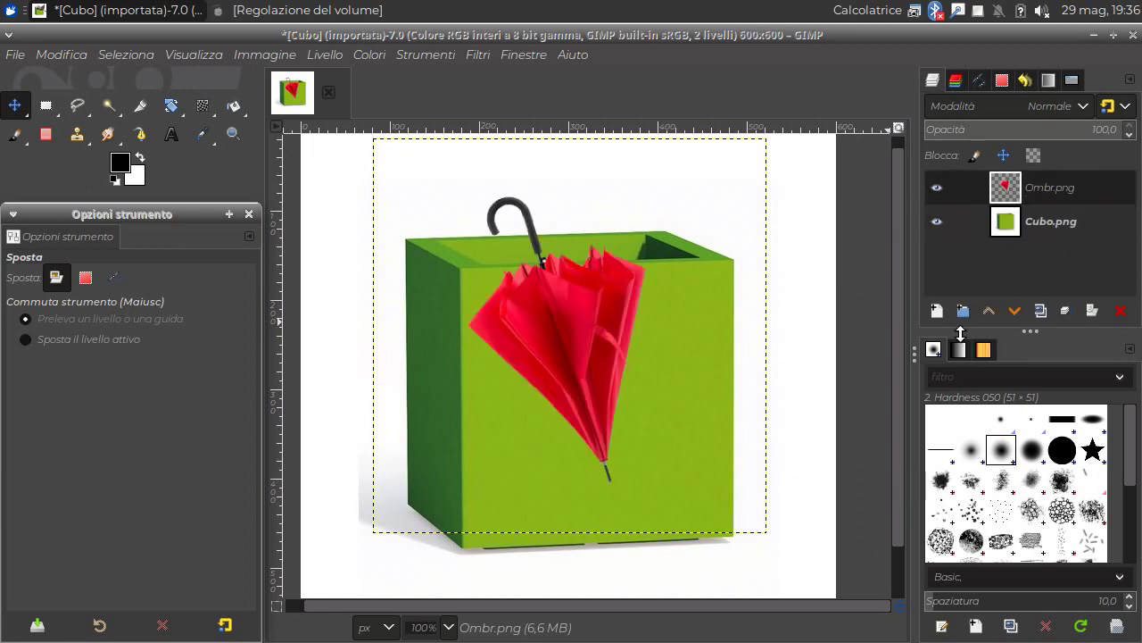
click(937, 188)
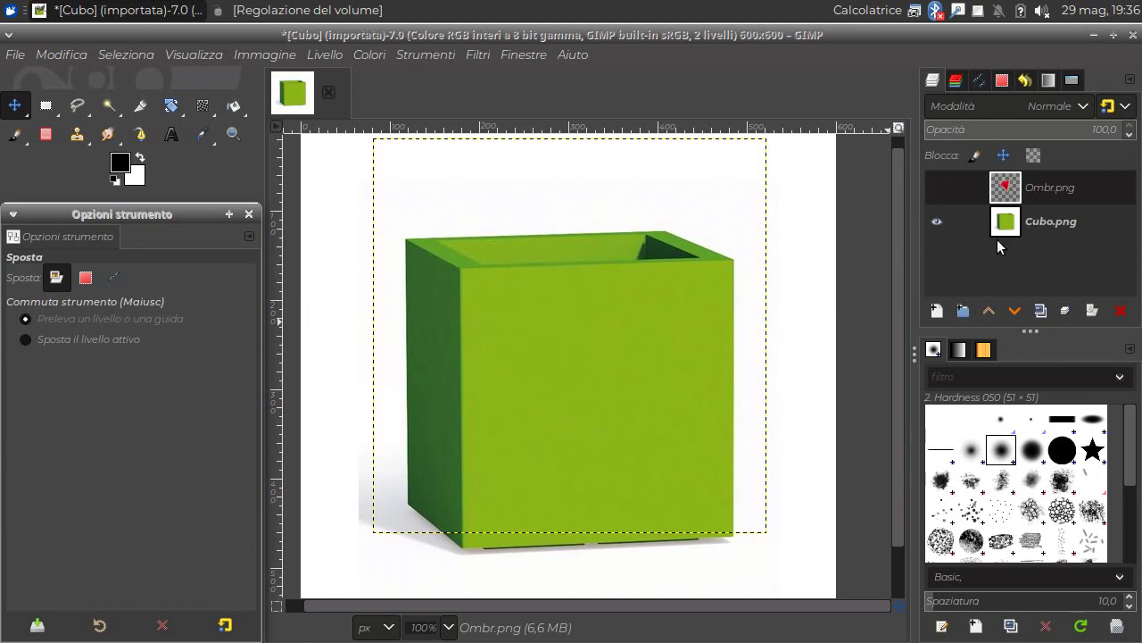
- Replace a first band selection with a 307 × 234 rectangle over the cube's front face
click(45, 106)
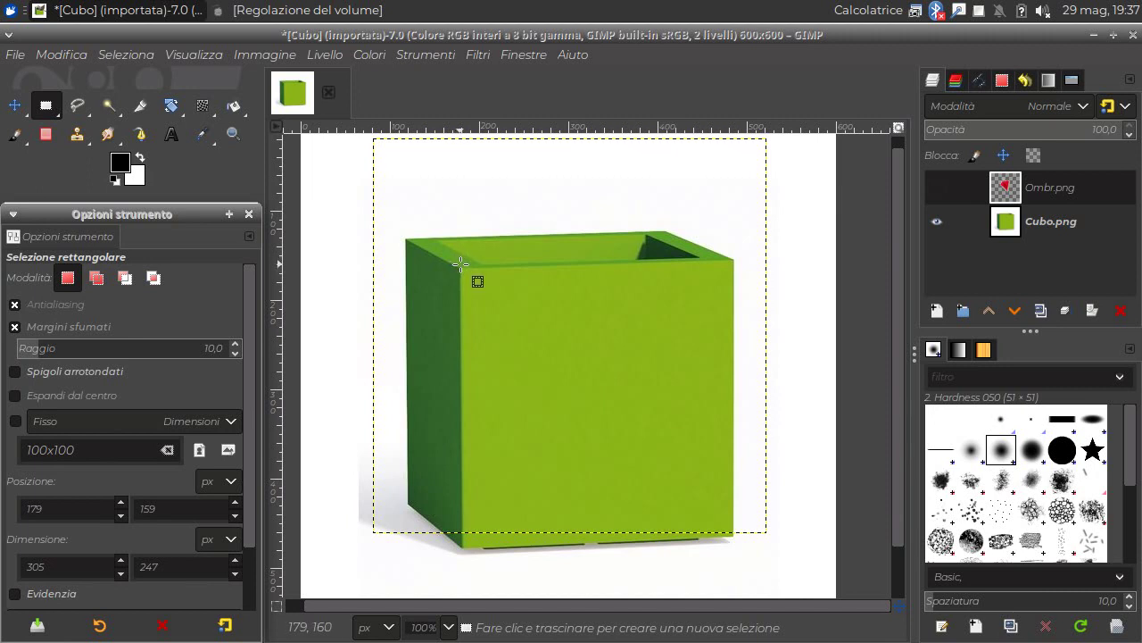
drag(460, 265, 719, 334)
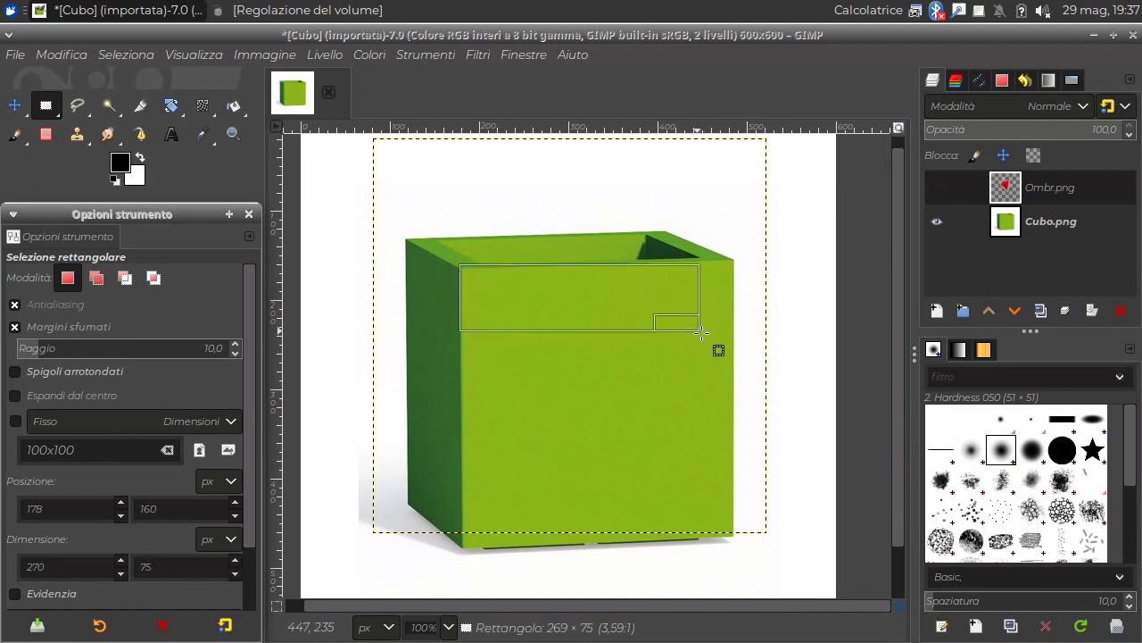
click(108, 53)
click(138, 101)
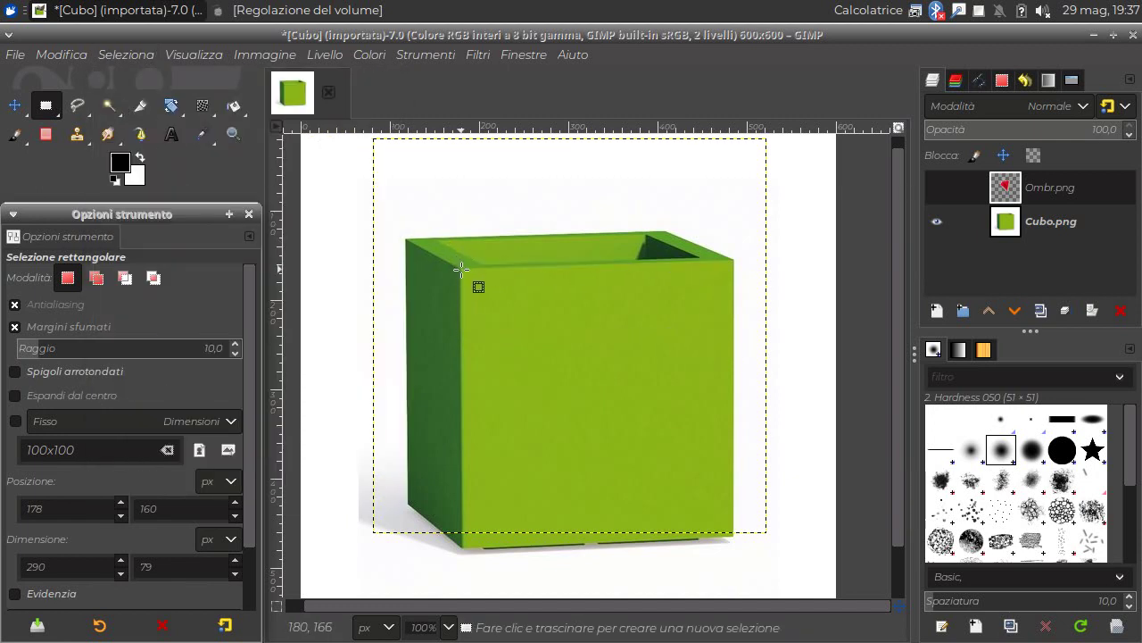
mouse_move(459, 264)
mouse_down()
mouse_move(633, 332)
mouse_move(733, 471)
mouse_up()
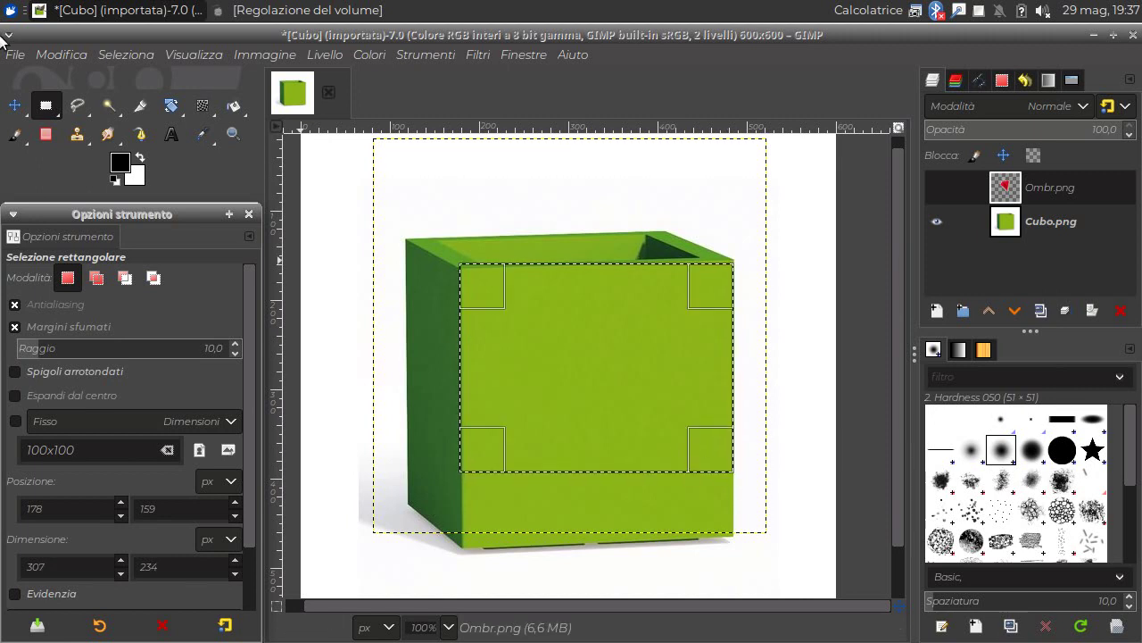
- Sharpen the selection with Definita and apply Rettangolo arrotondato with radius 0
click(117, 55)
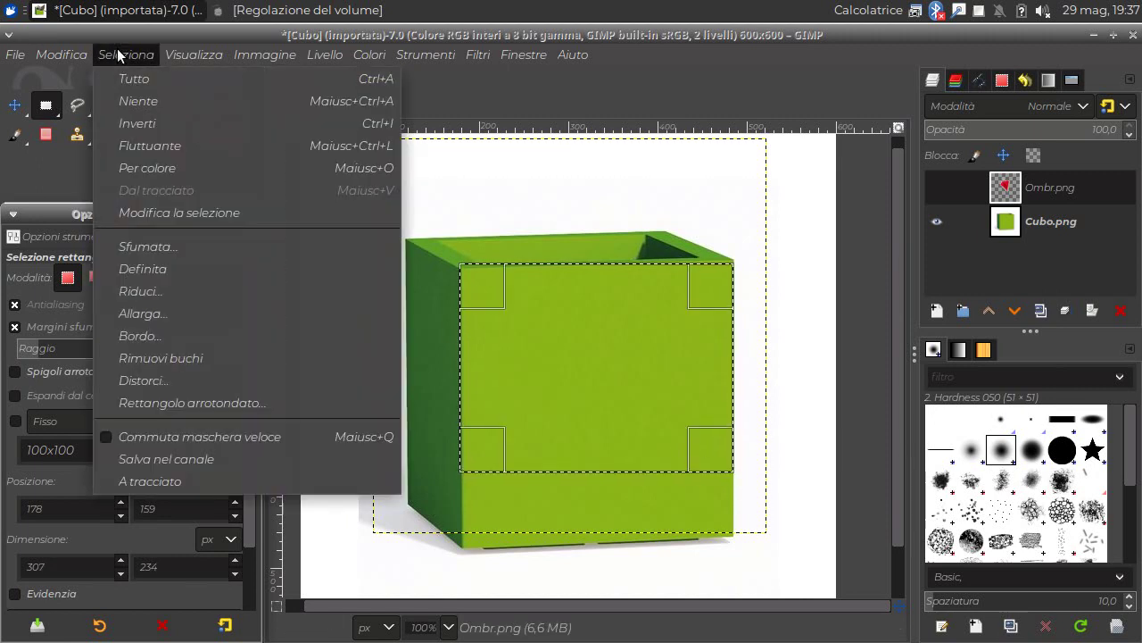
click(165, 272)
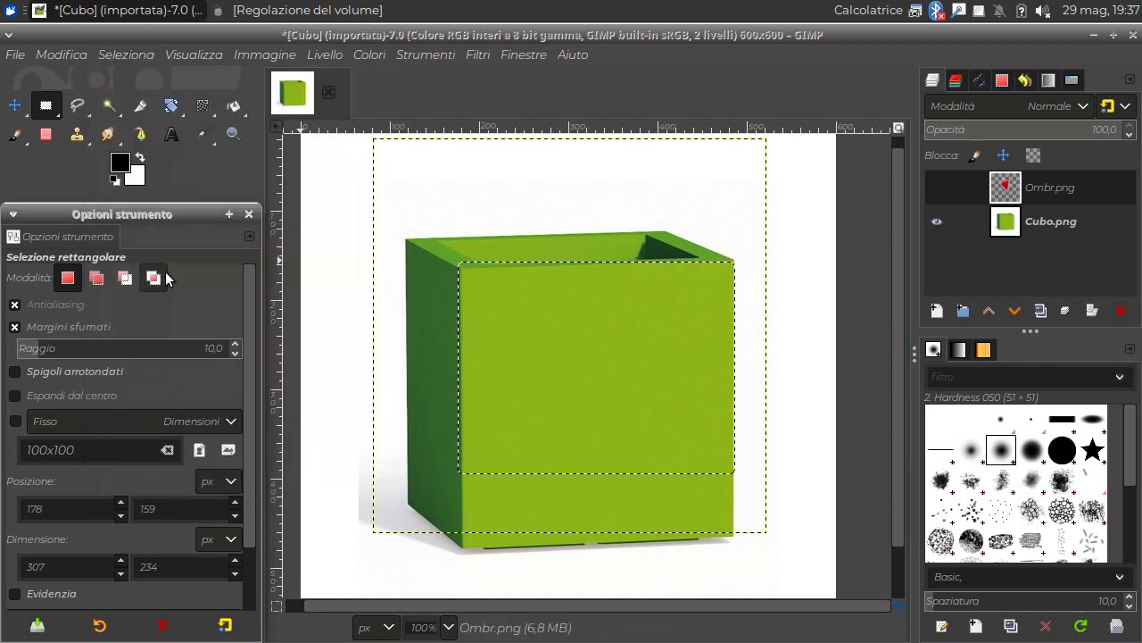
click(124, 54)
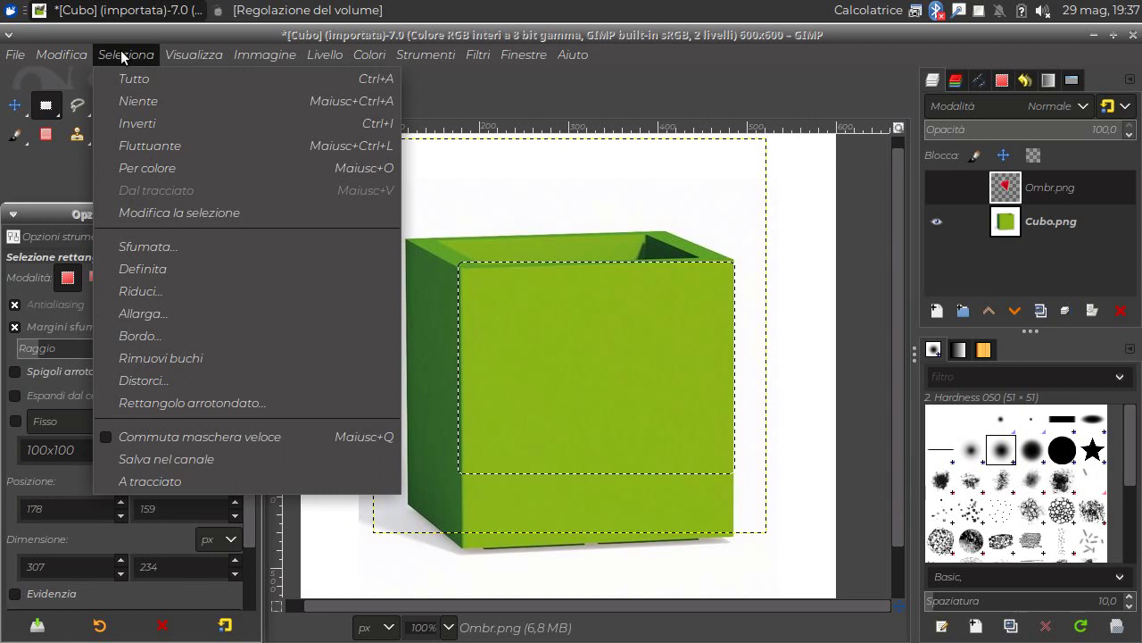
click(151, 405)
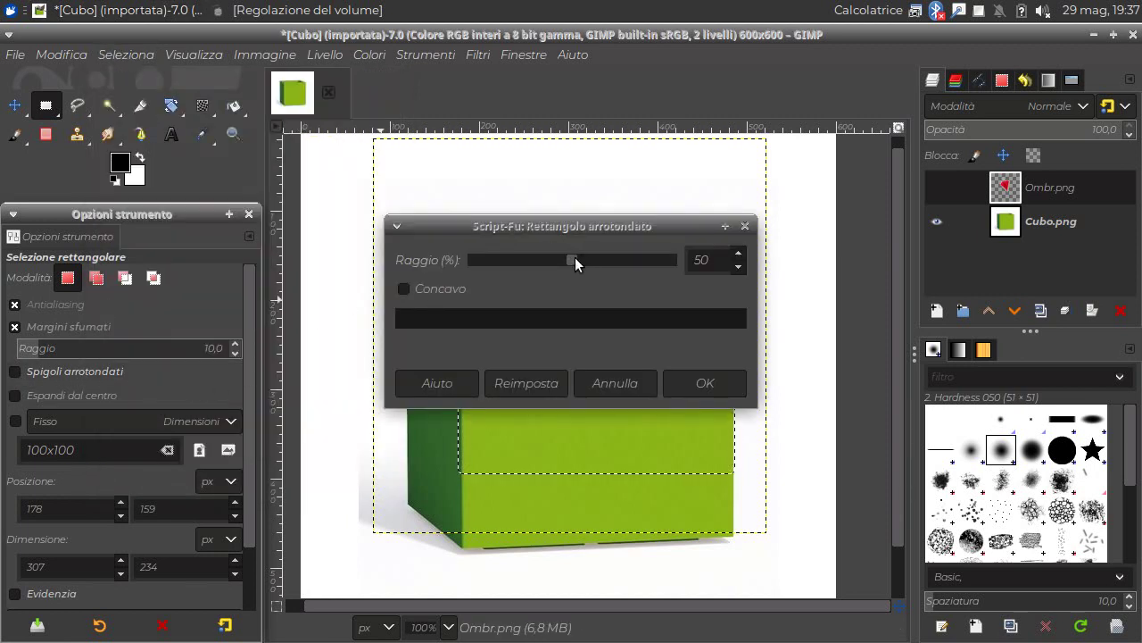
drag(575, 257, 430, 244)
drag(508, 220, 466, 341)
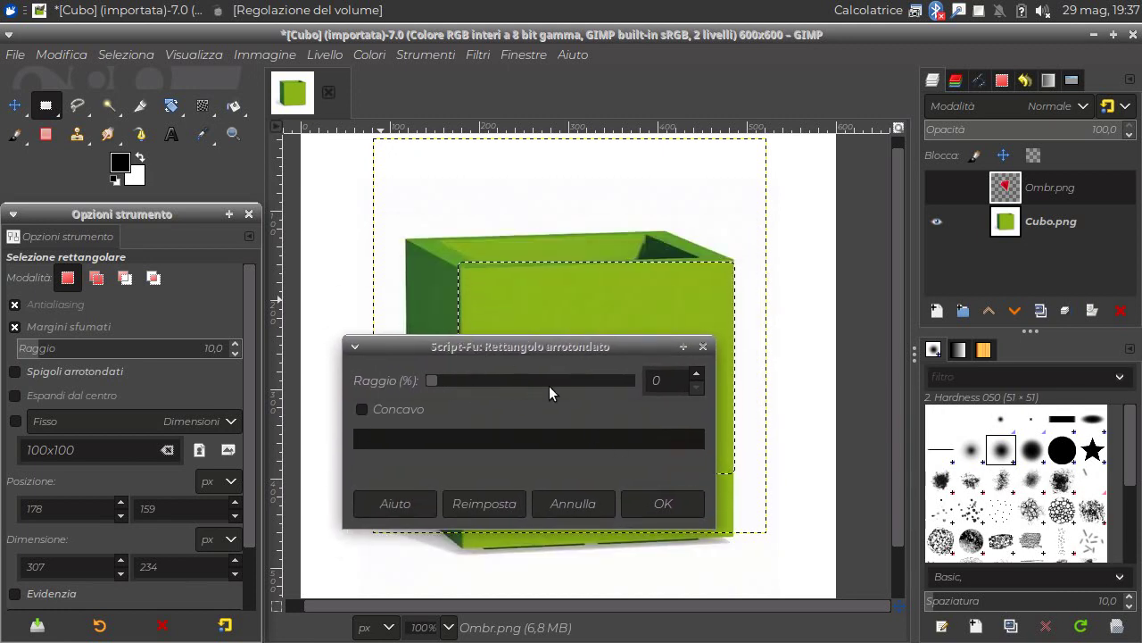
click(660, 501)
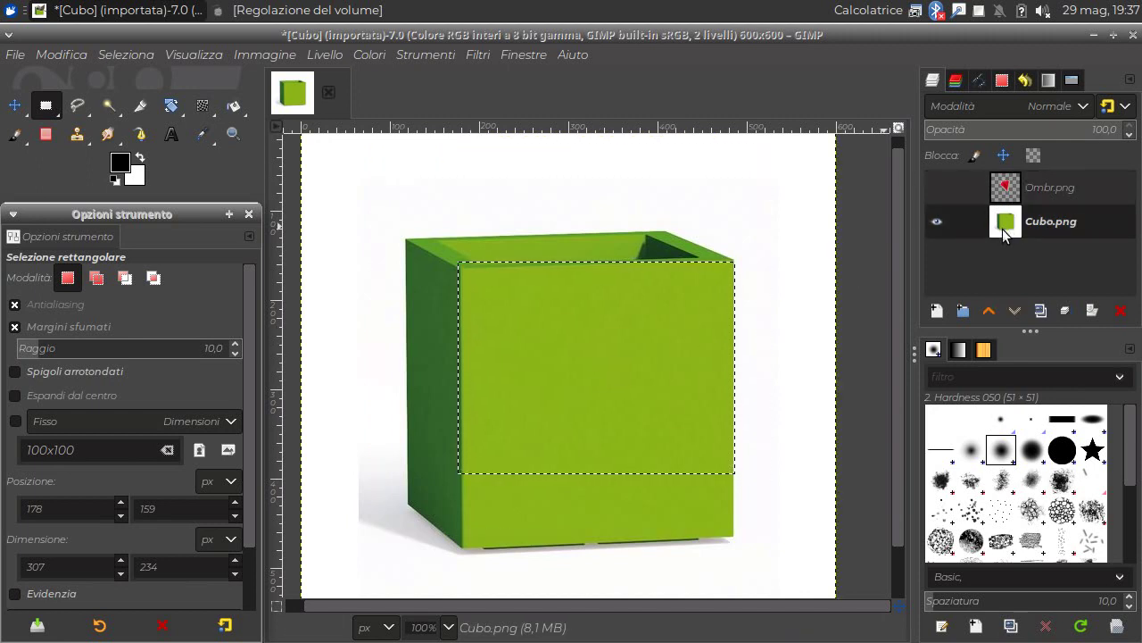
- Cut the cube's upper front face, then show and activate the umbrella layer again
click(67, 50)
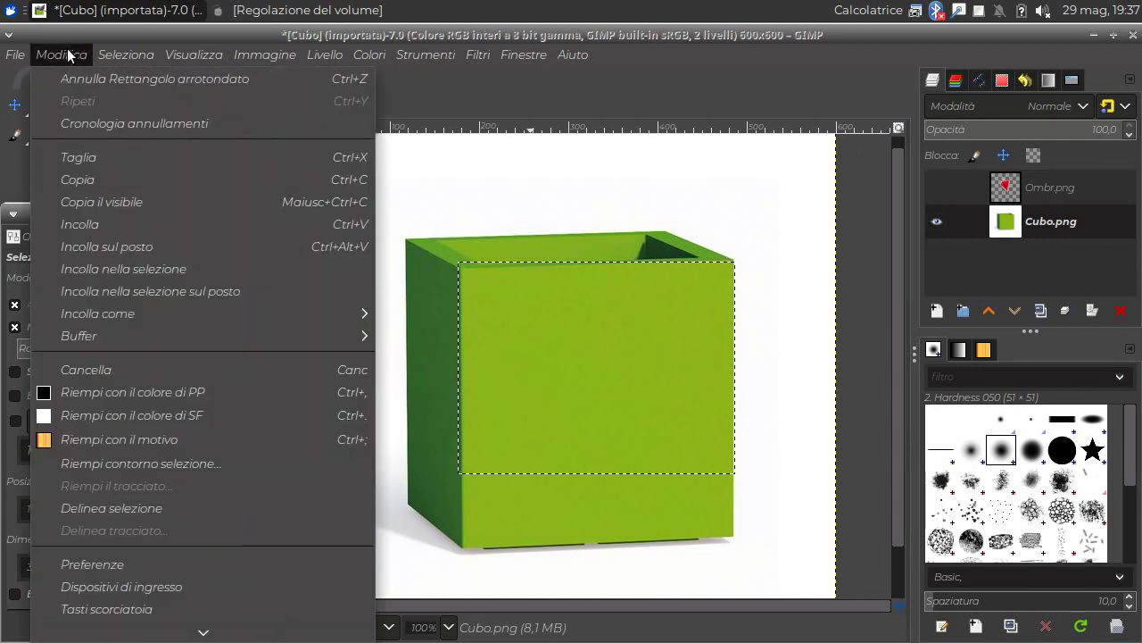
click(71, 157)
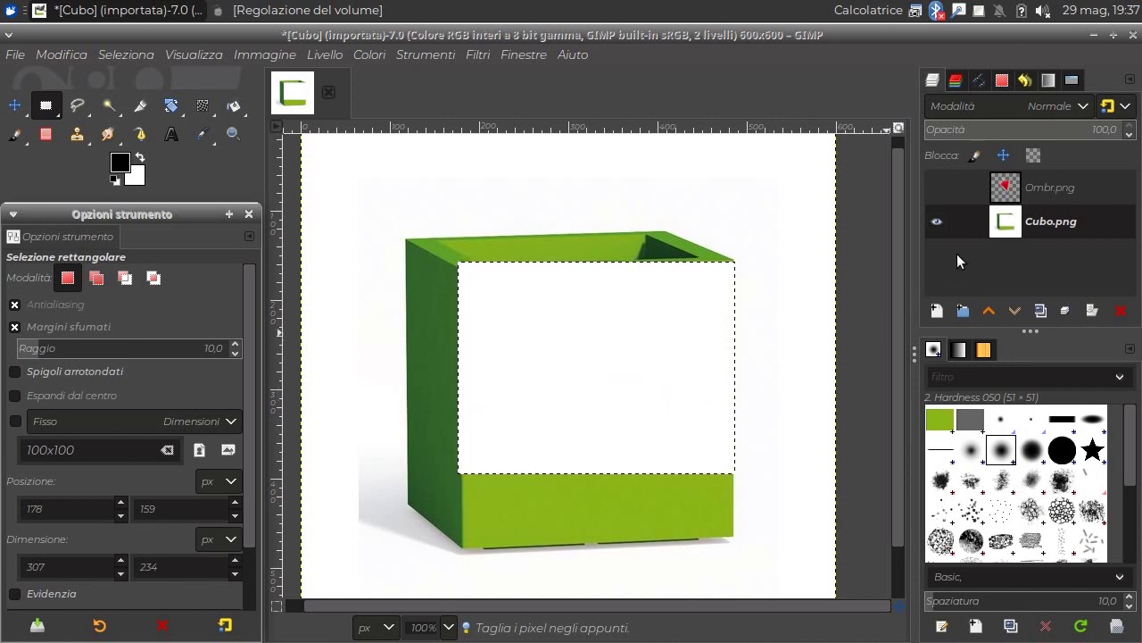
click(937, 188)
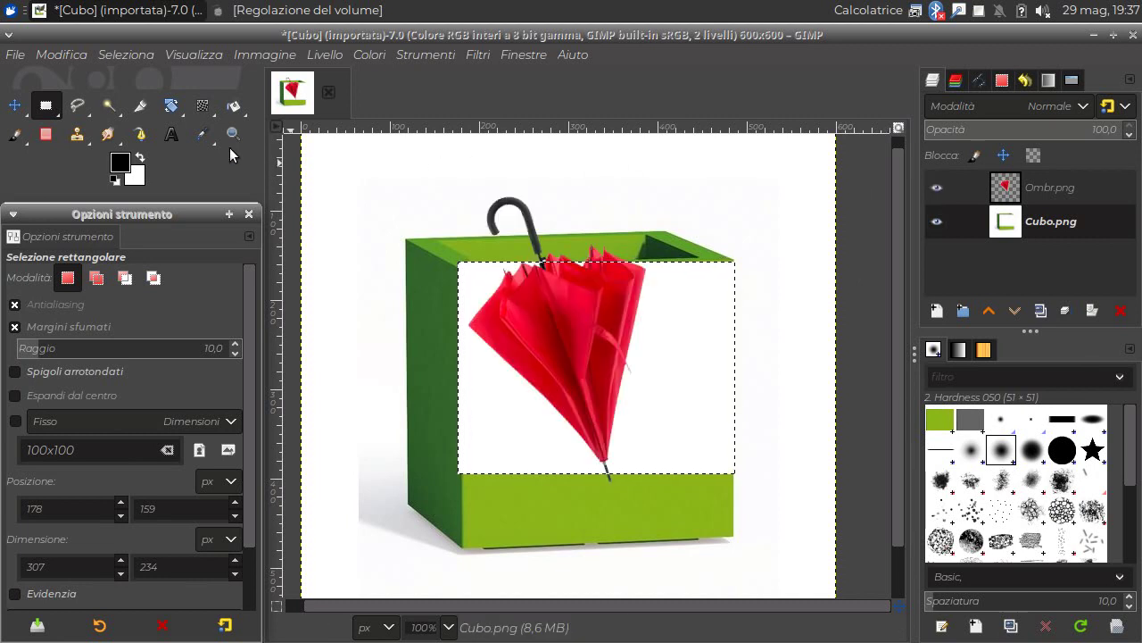
click(960, 188)
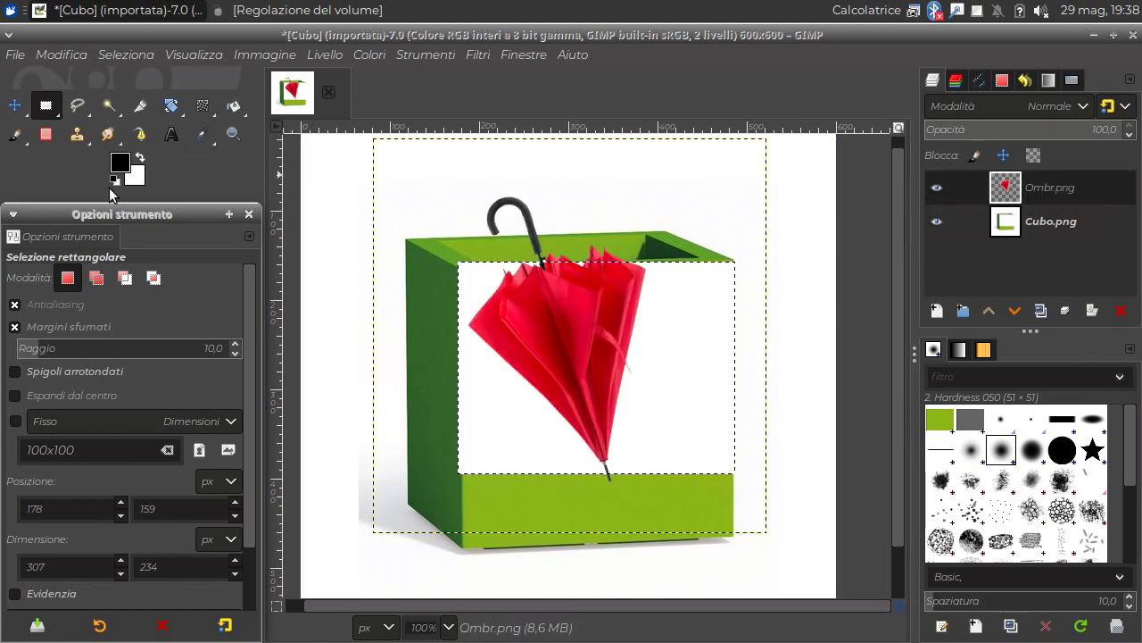
- Move the umbrella layer upward so its handle rises above the cube's rim
key(m)
drag(564, 330, 565, 307)
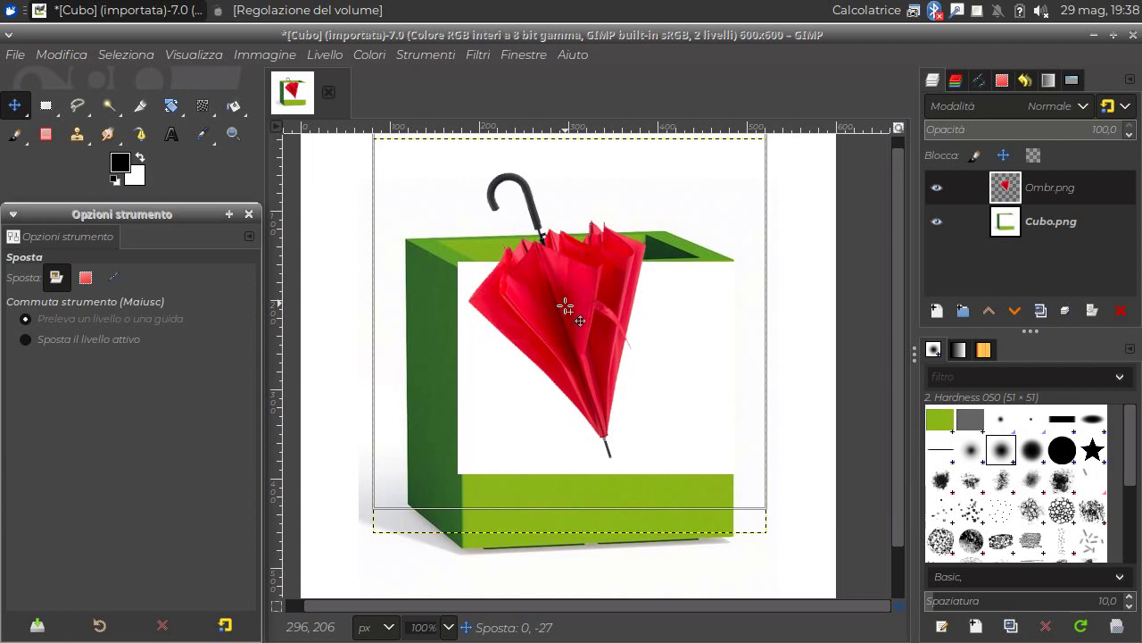
drag(565, 307, 569, 287)
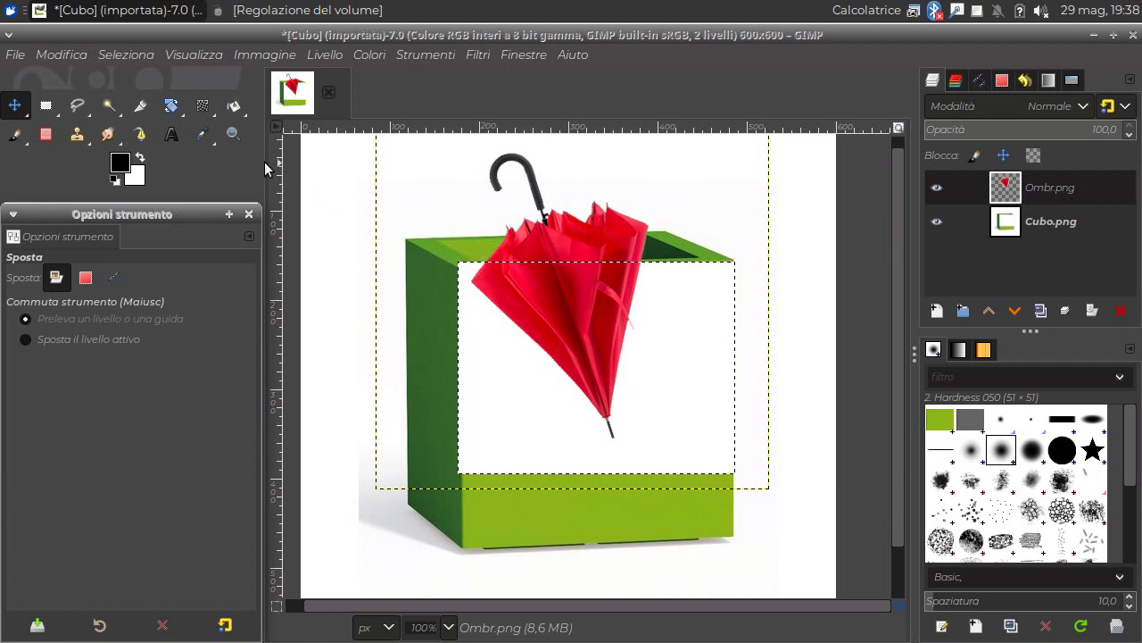
- Paste the cube's front face in place, anchor it, clear the selection, and activate Cubo.png
click(58, 54)
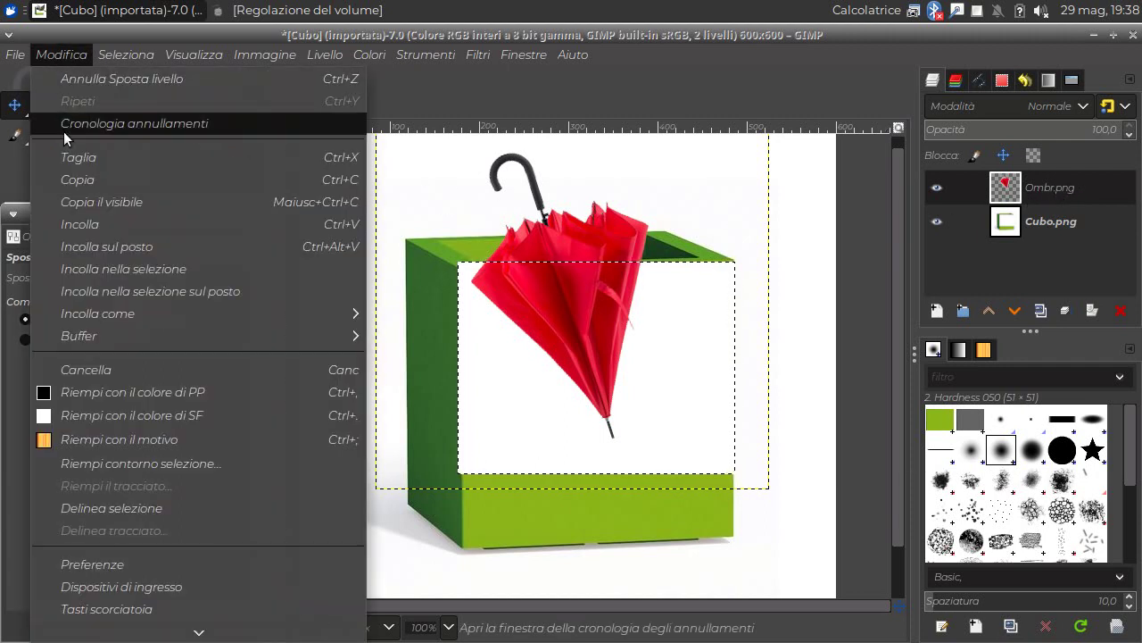
click(66, 223)
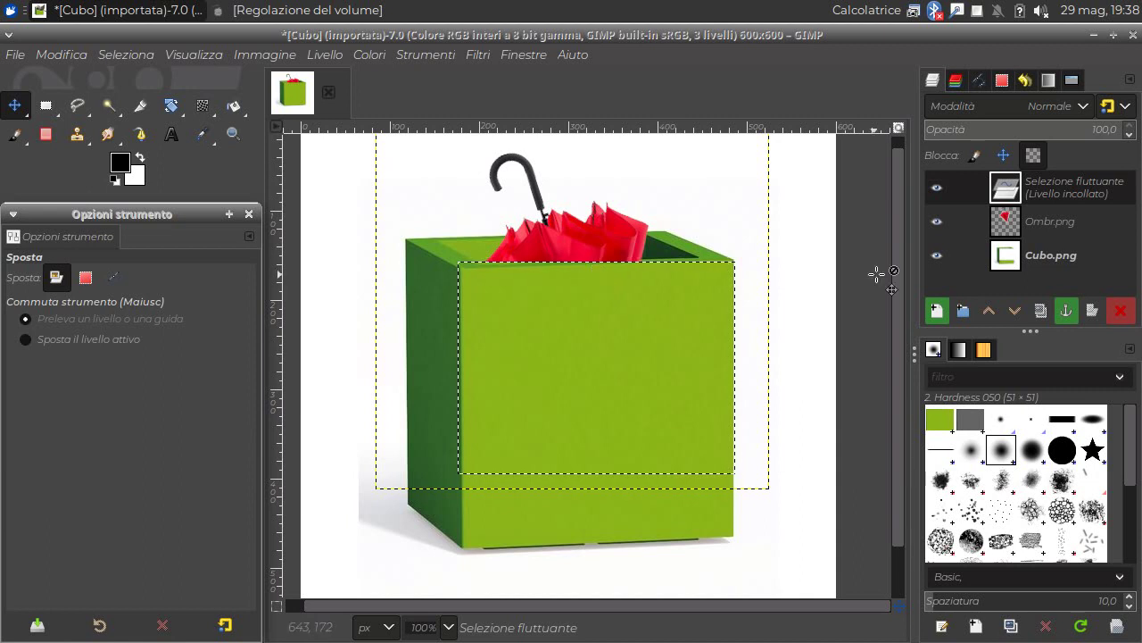
click(1015, 229)
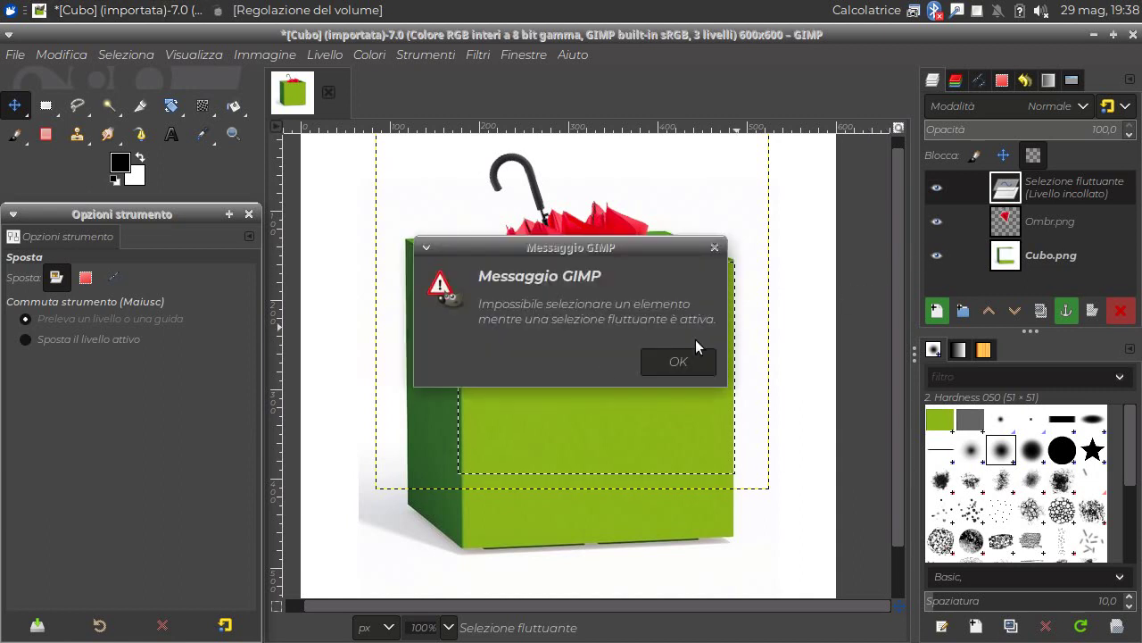
click(682, 357)
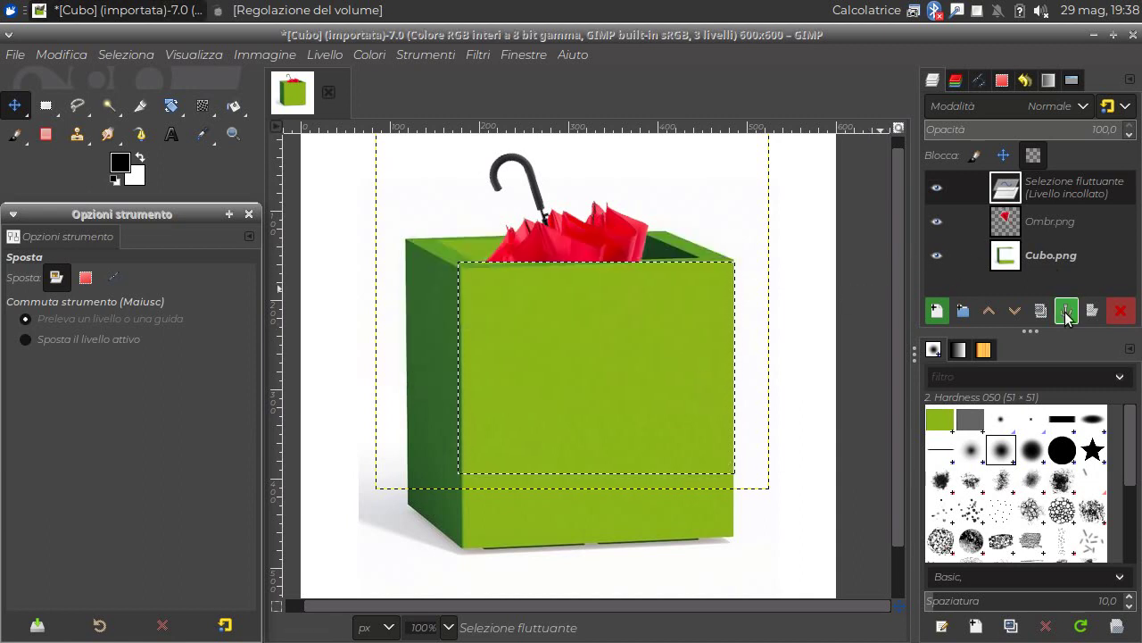
click(1035, 162)
click(1066, 310)
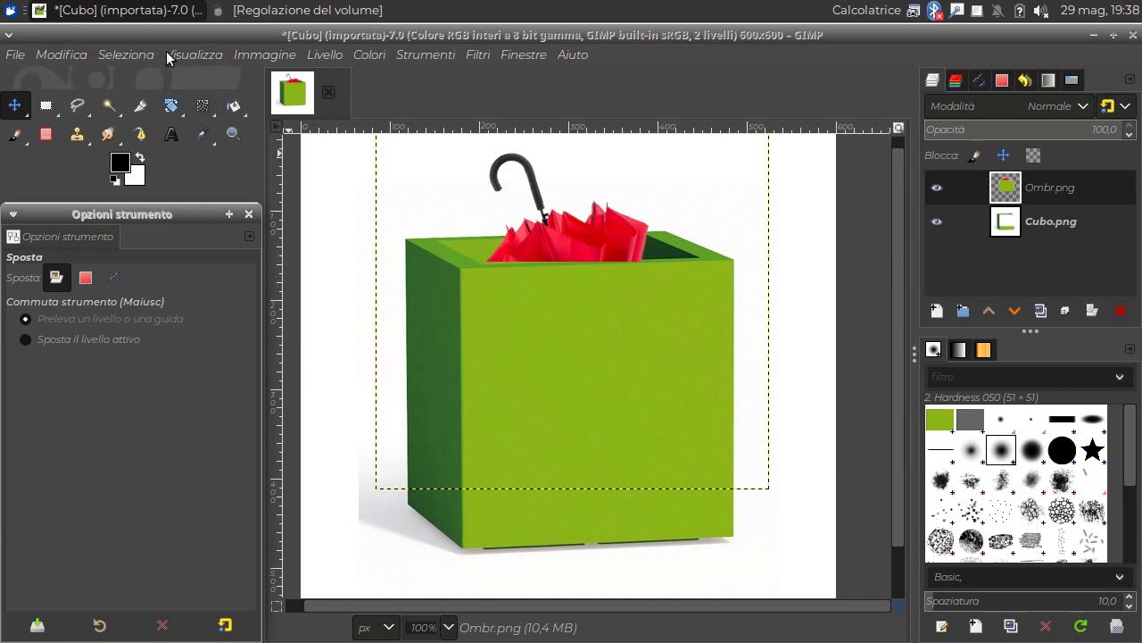
click(123, 54)
click(135, 120)
click(1003, 225)
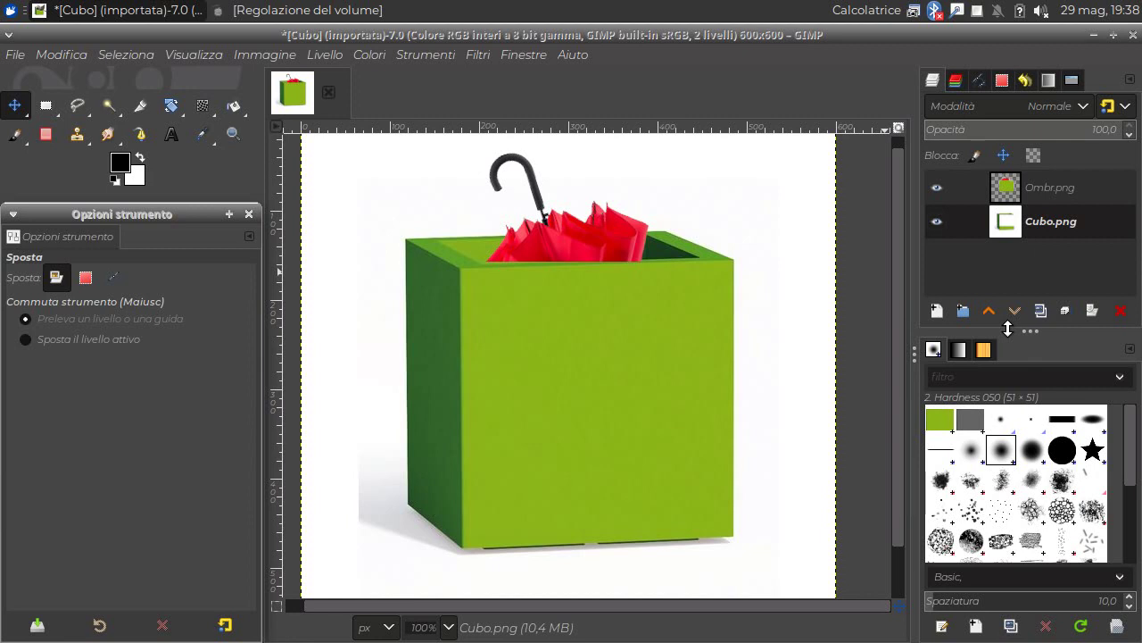
- Flatten the umbrella and cube layers into one Cubo.png layer
right_click(1006, 229)
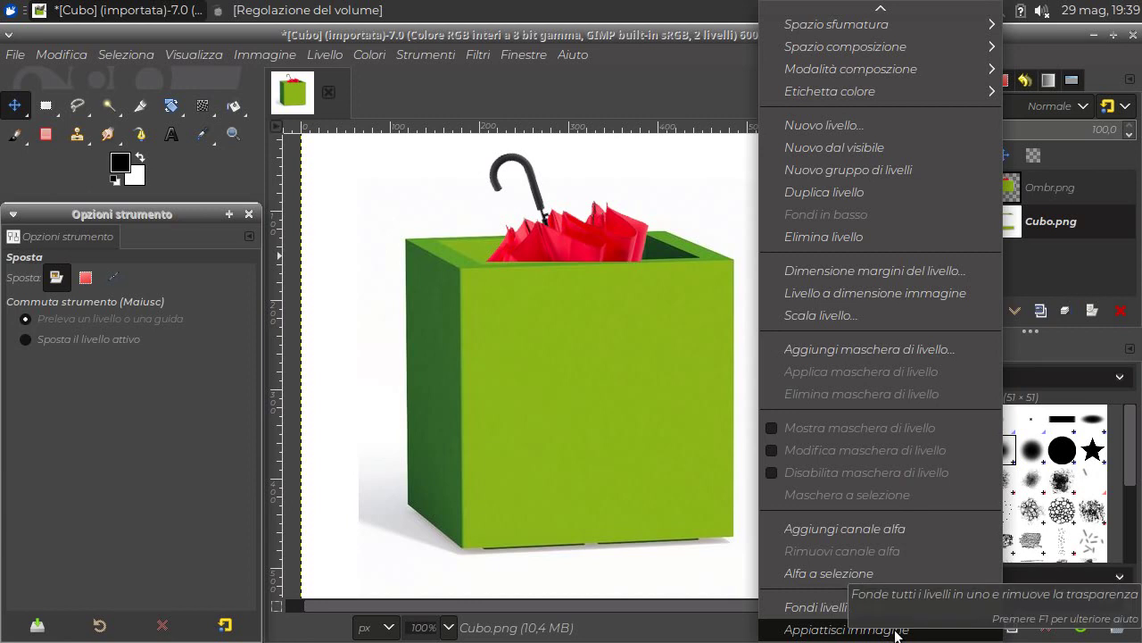
click(898, 630)
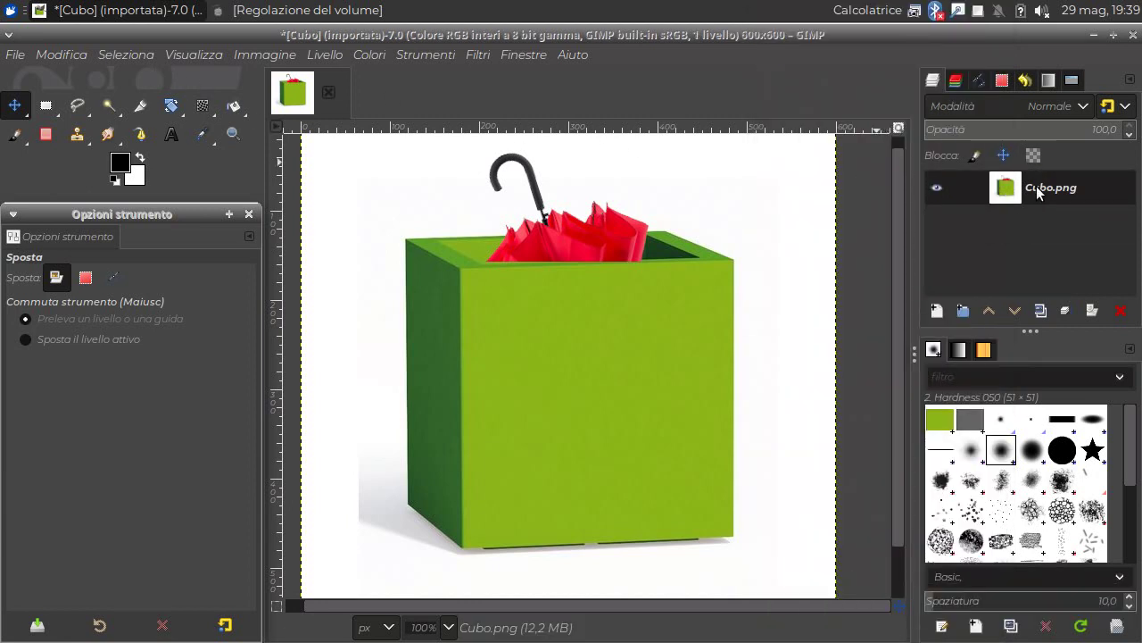
click(16, 55)
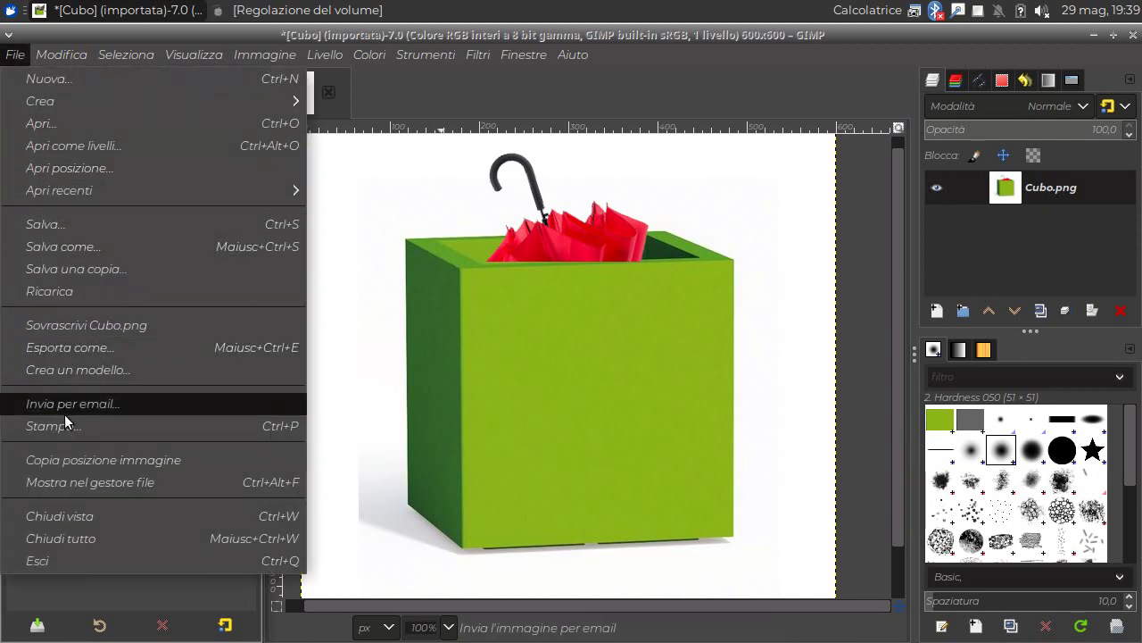
- Export the composite as 'Ombrello nel Porta Ombrello.png' without Exif data, then minimize GIMP
click(78, 348)
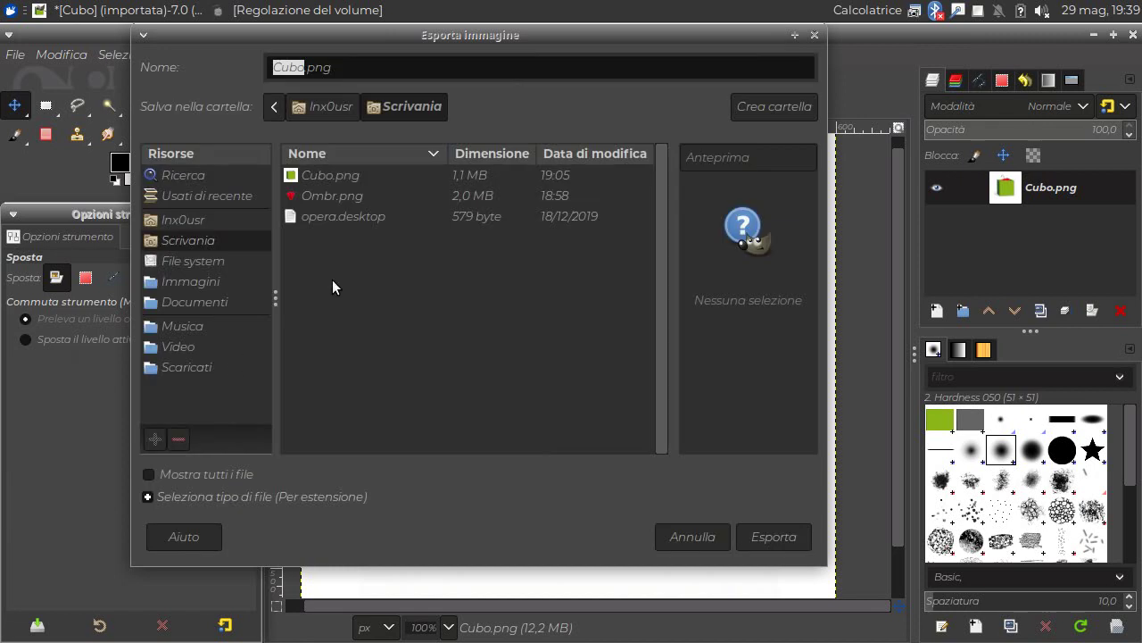
text(Ombr)
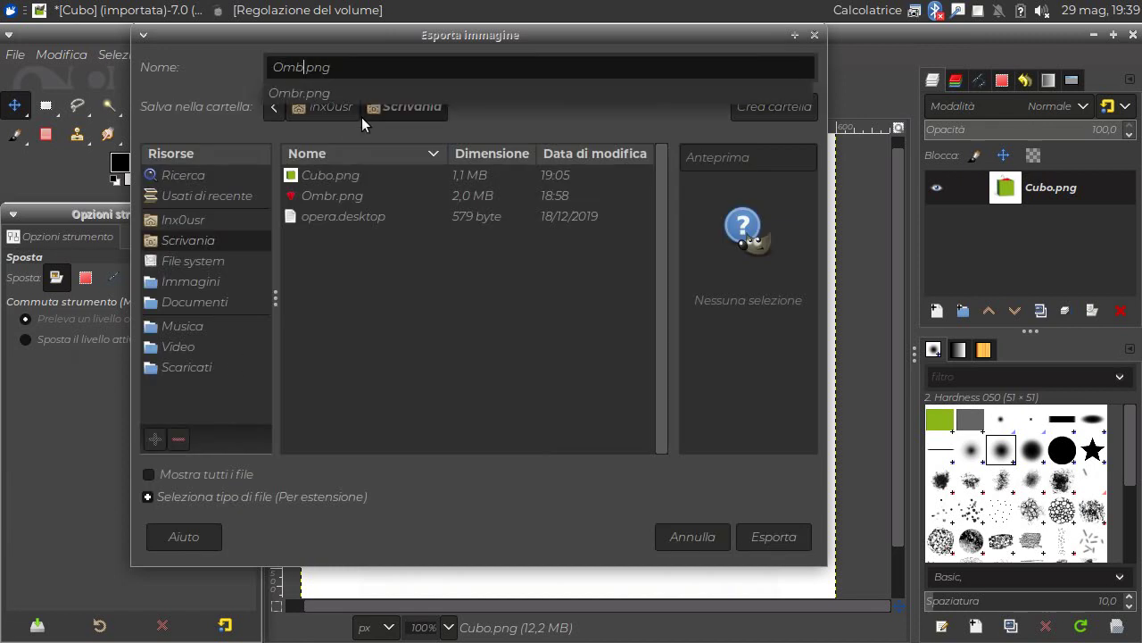
text(ello )
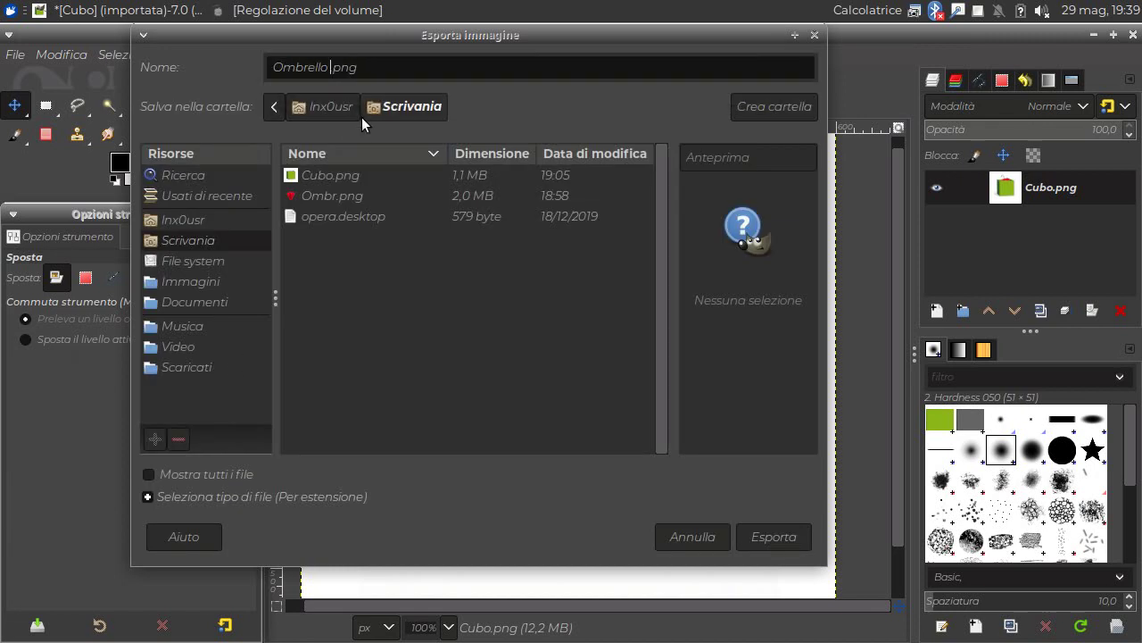
text(nel P)
text(orta Ombr)
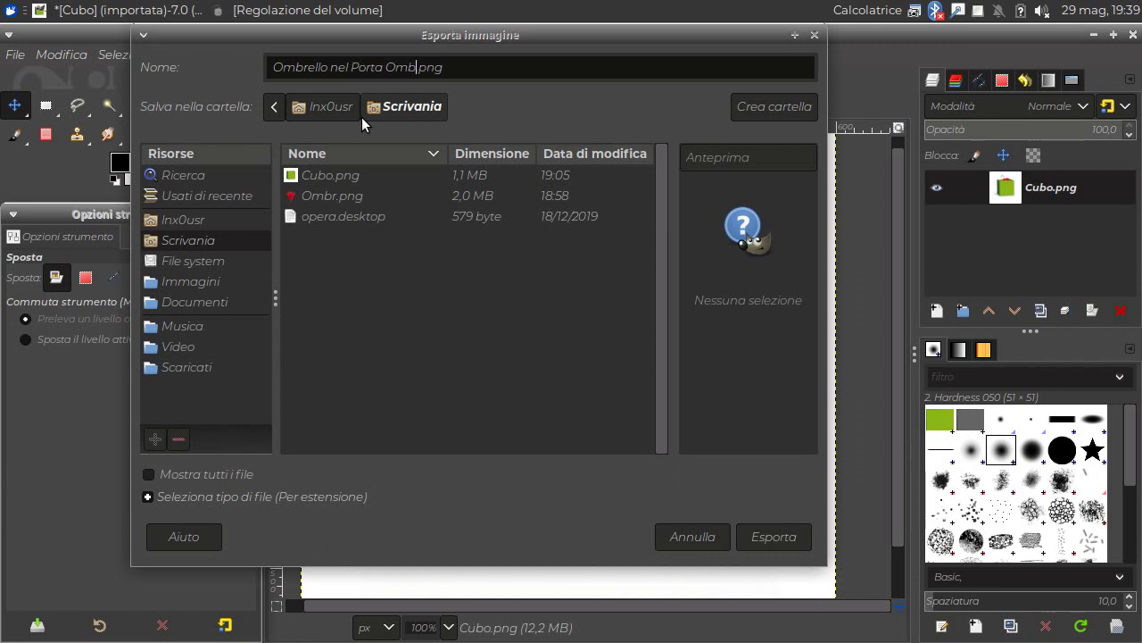
text(ello)
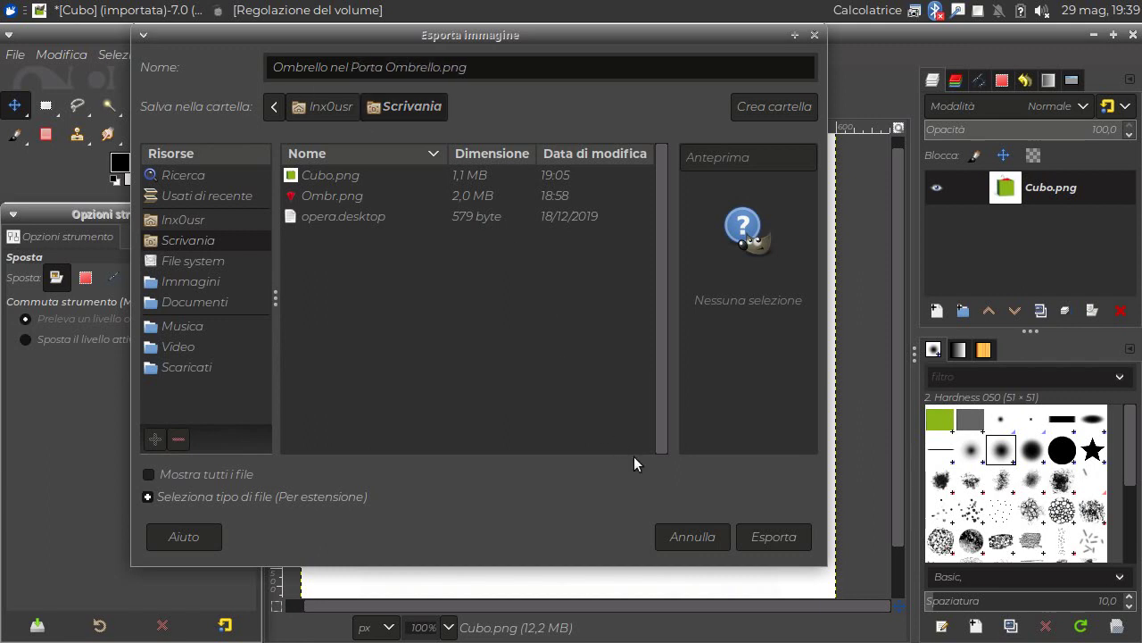
click(773, 536)
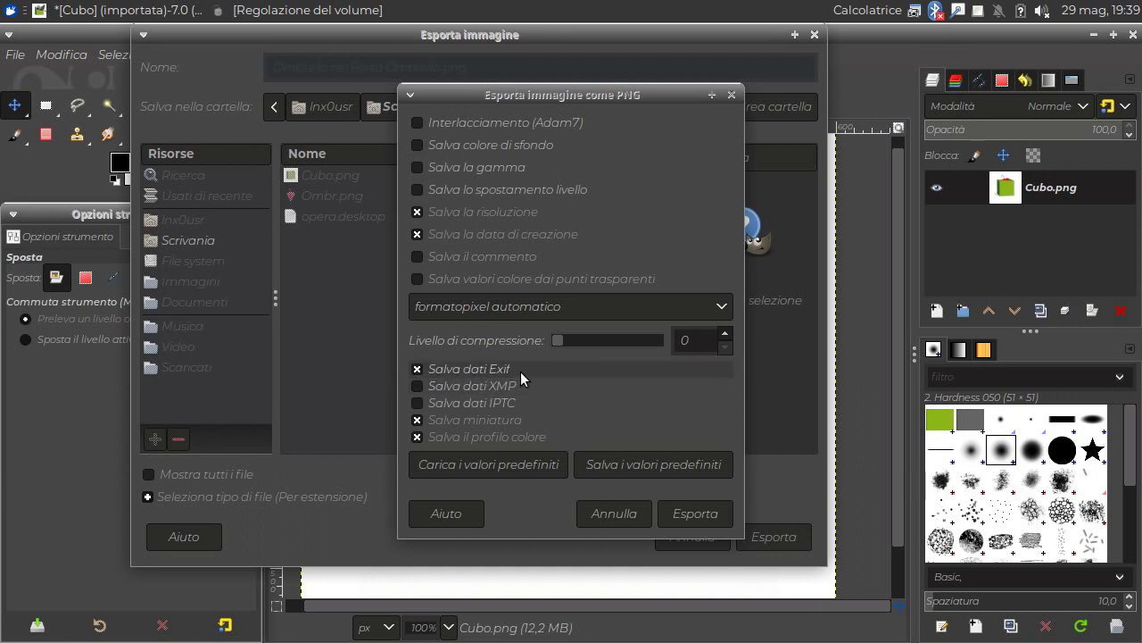
click(417, 368)
click(705, 514)
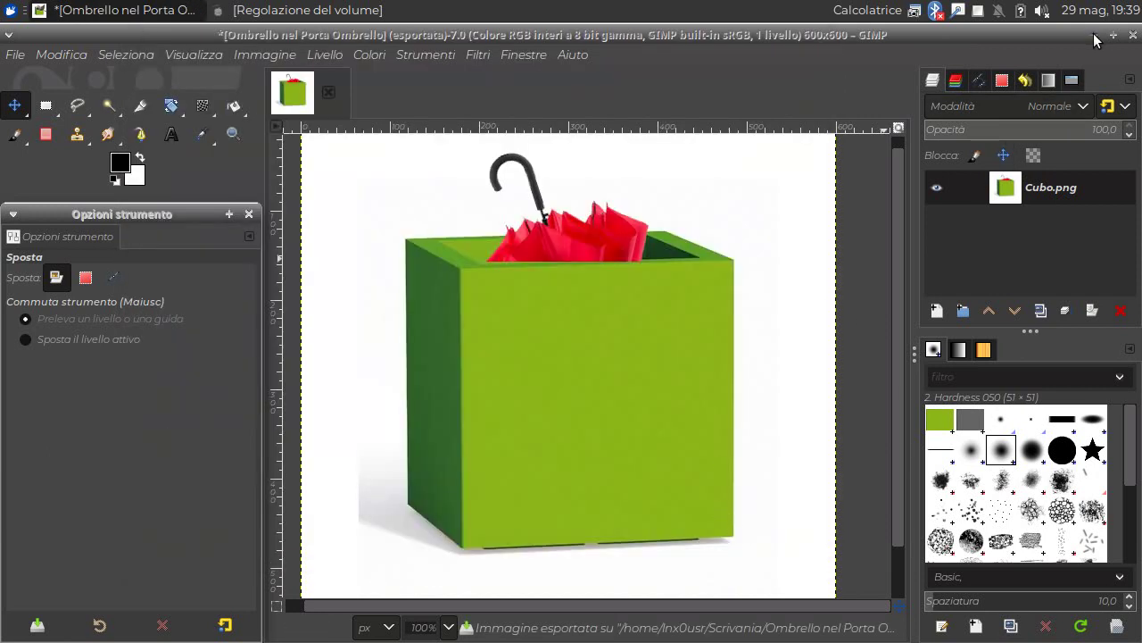
click(1094, 36)
- Place the exported icon below Cubo.png and preview Cubo.png, Ombr.png and the composite
drag(46, 82, 895, 291)
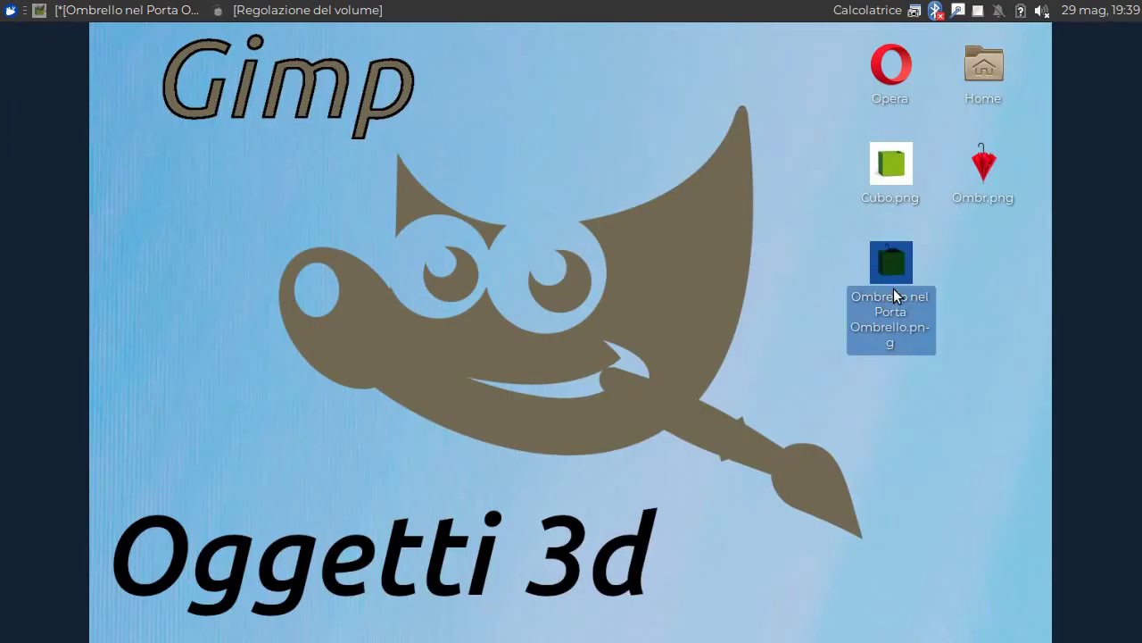
double_click(896, 166)
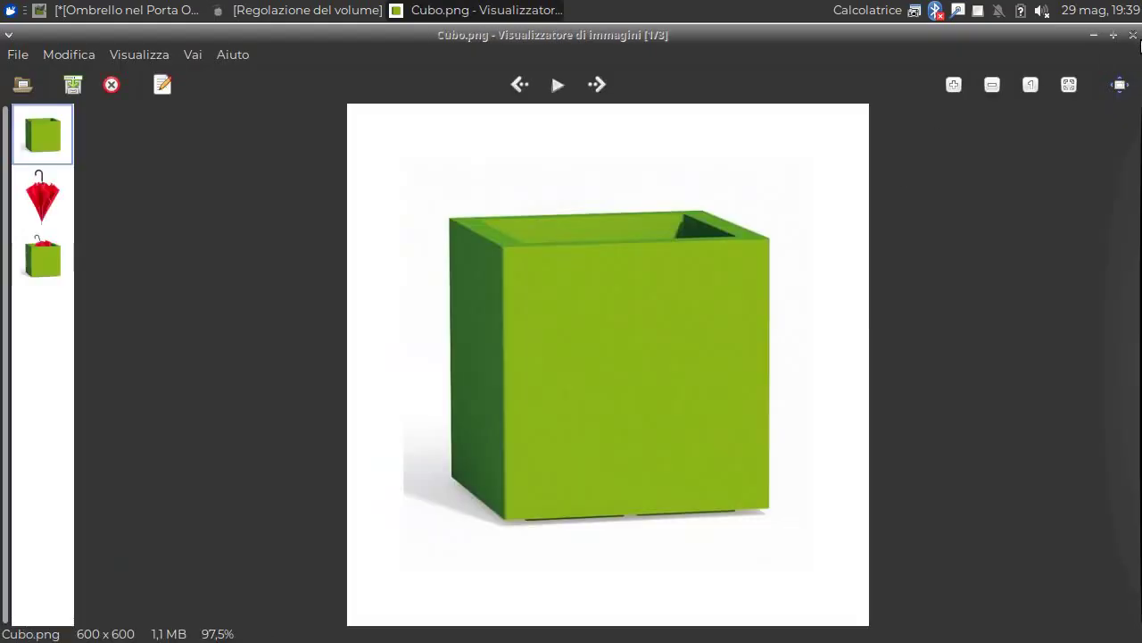
click(1132, 36)
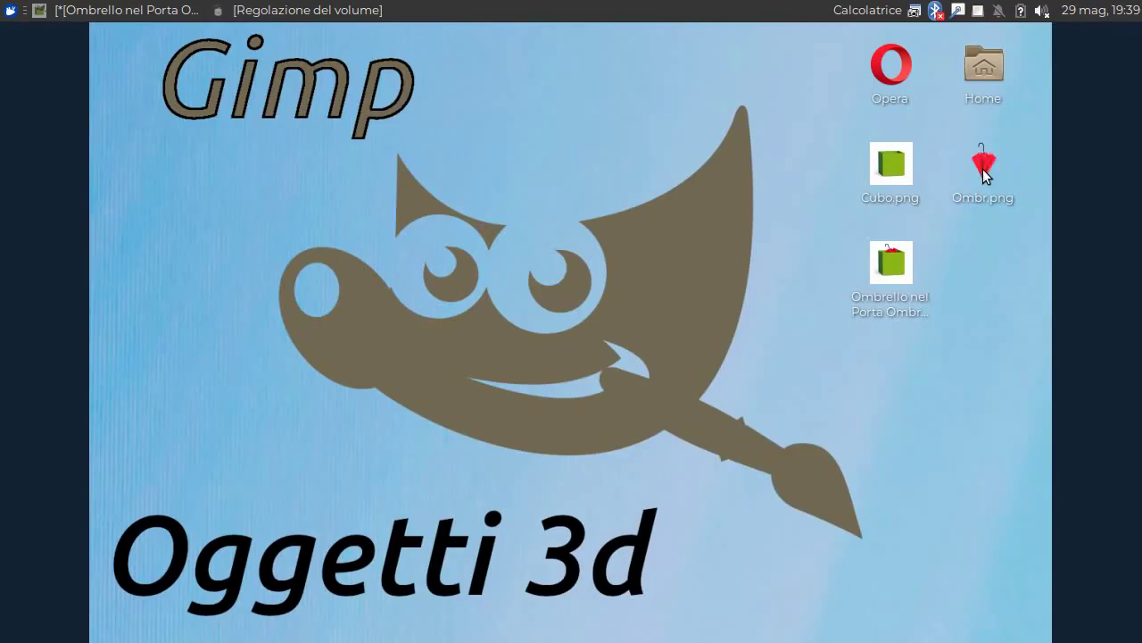
double_click(983, 169)
click(1138, 34)
double_click(890, 272)
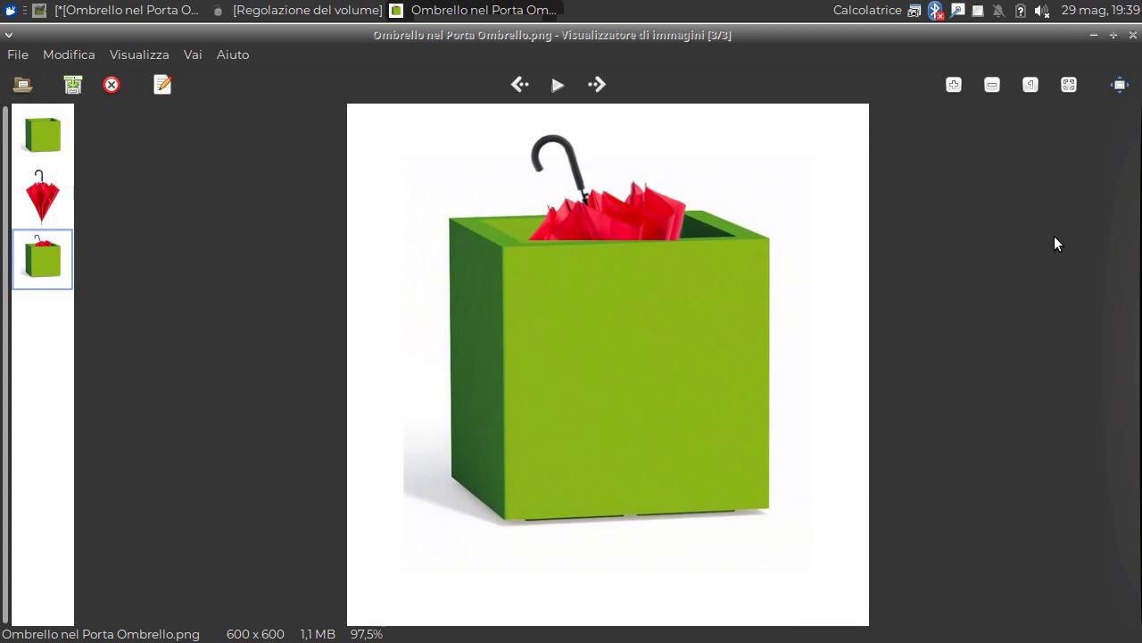
click(1133, 36)
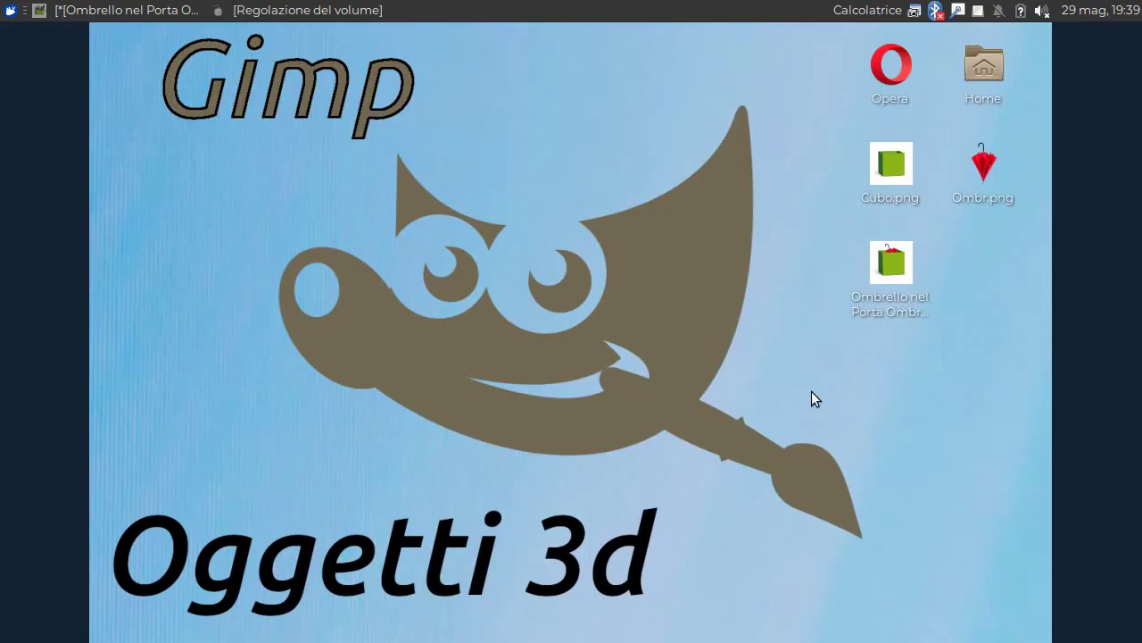